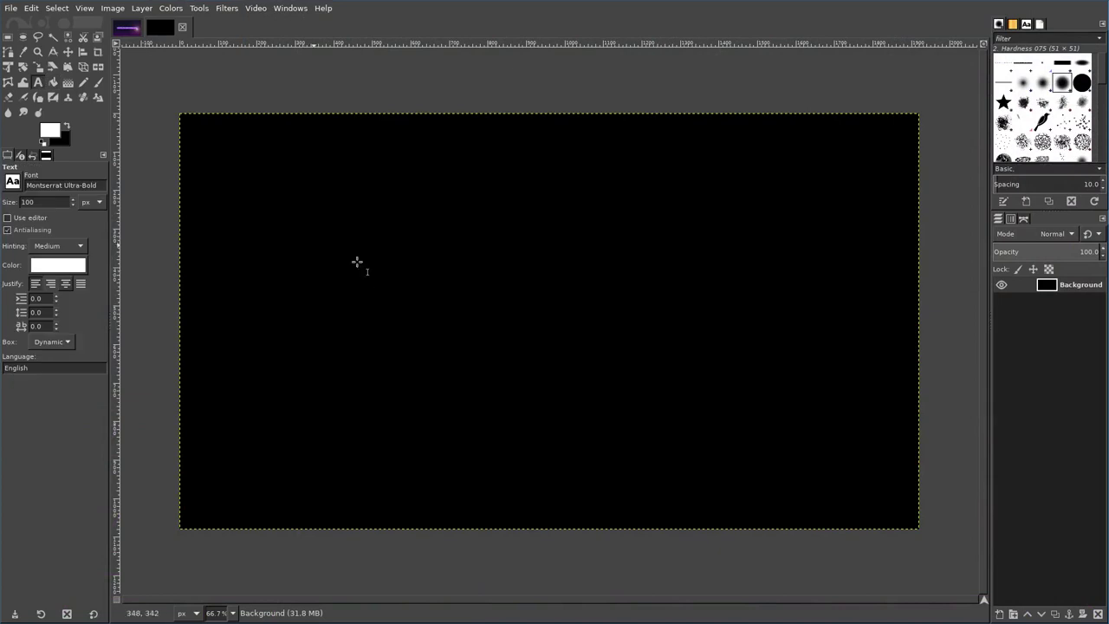
Draw a Montserrat Ultra-Bold 100 px text box across the middle of the black canvas.
{"action": "left_click_drag", "start_coordinate": [314, 244], "coordinate": [803, 365]}
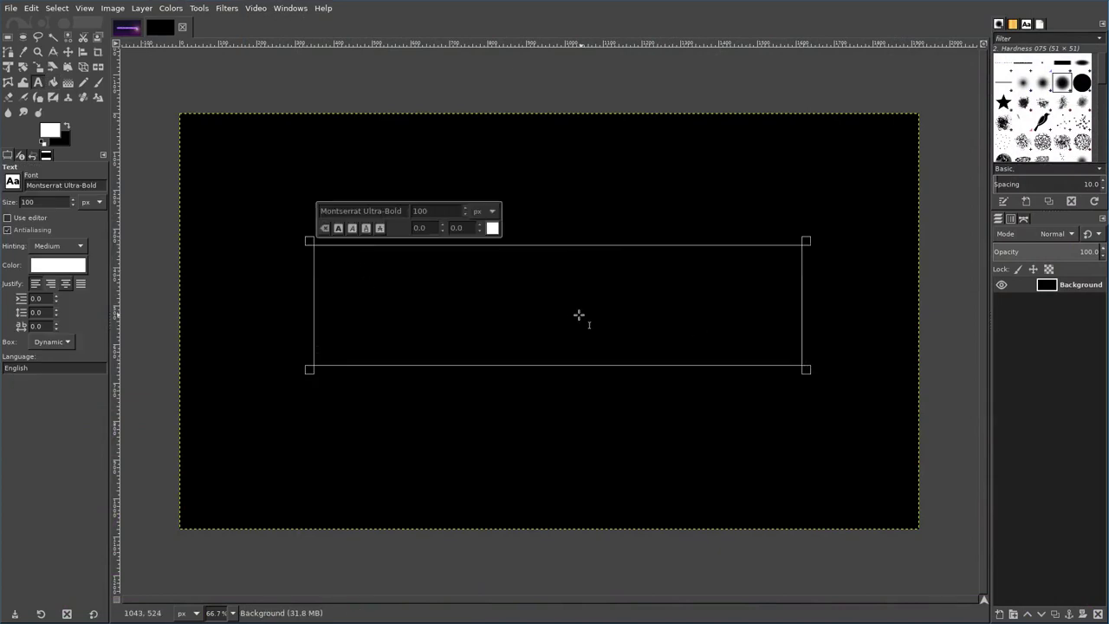
{"action": "type", "text": "WWW.FILMSBYKRIS.COM"}
{"action": "left_click_drag", "start_coordinate": [806, 369], "coordinate": [845, 295]}
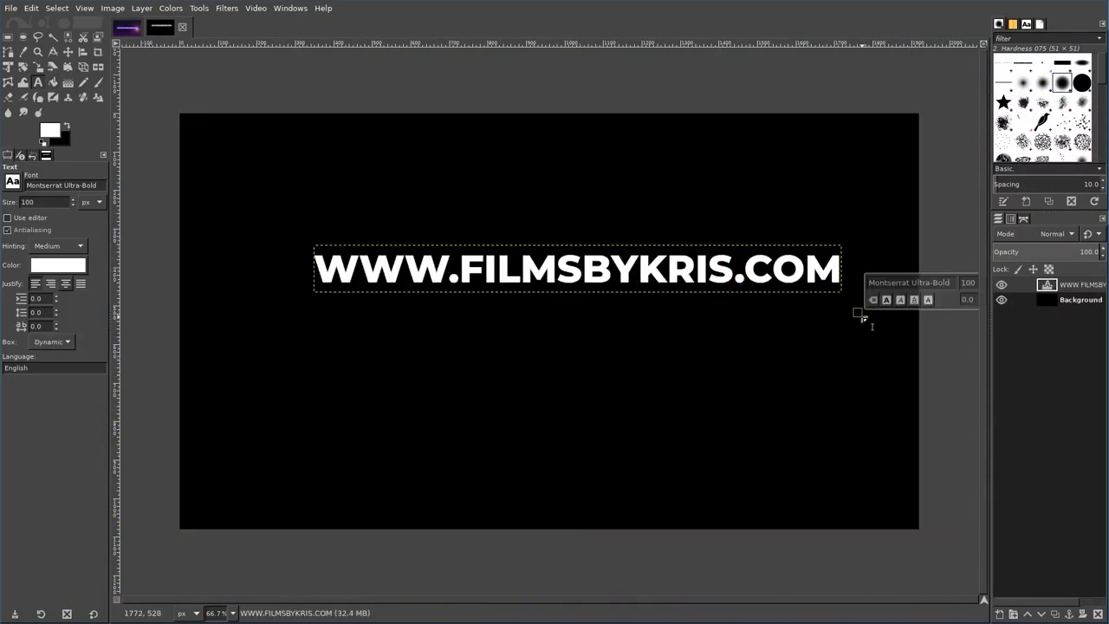
{"action": "left_click", "coordinate": [88, 58]}
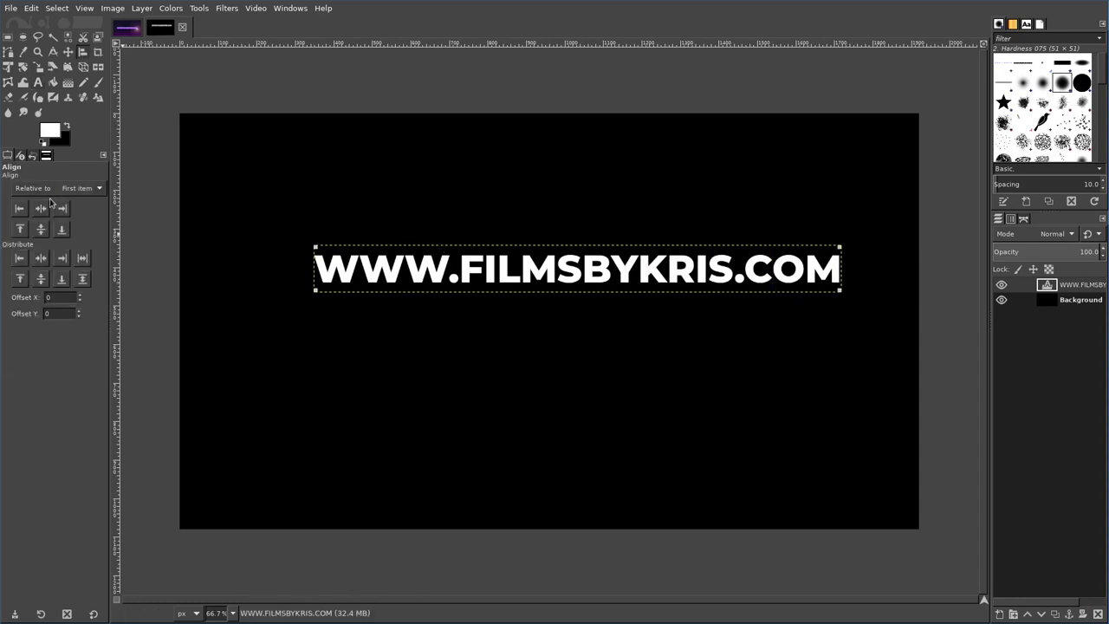
{"action": "left_click", "coordinate": [554, 269]}
Select the white letters and set up a blue-to-white FG-to-BG gradient.
{"action": "left_click", "coordinate": [68, 36]}
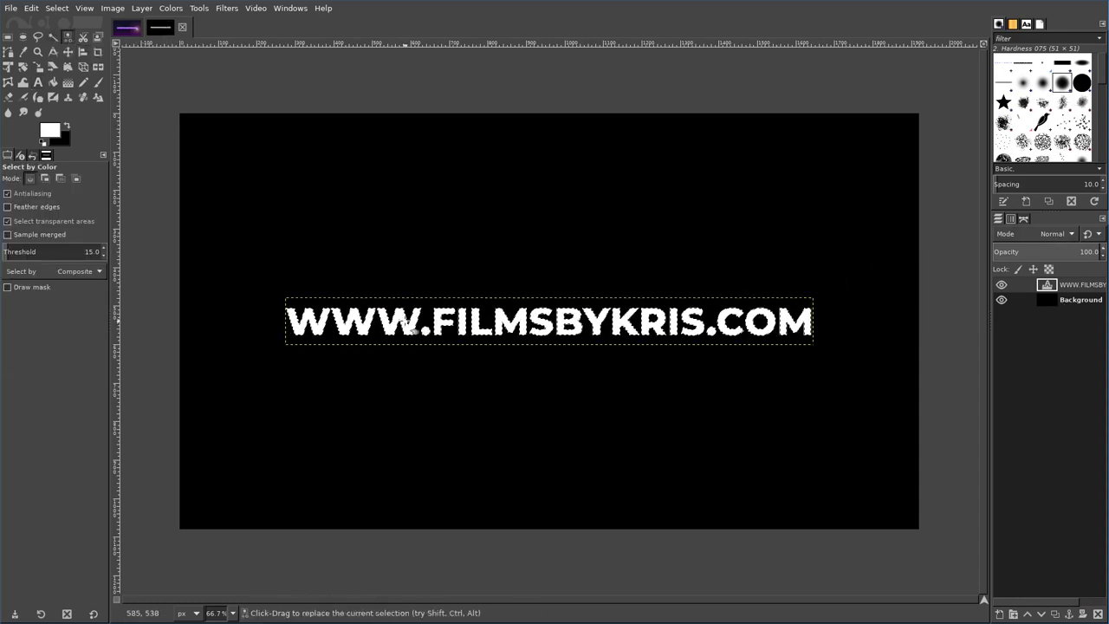
{"action": "left_click", "coordinate": [55, 130]}
{"action": "key", "text": "g"}
{"action": "left_click", "coordinate": [49, 130]}
{"action": "left_click", "coordinate": [192, 148]}
{"action": "left_click", "coordinate": [212, 184]}
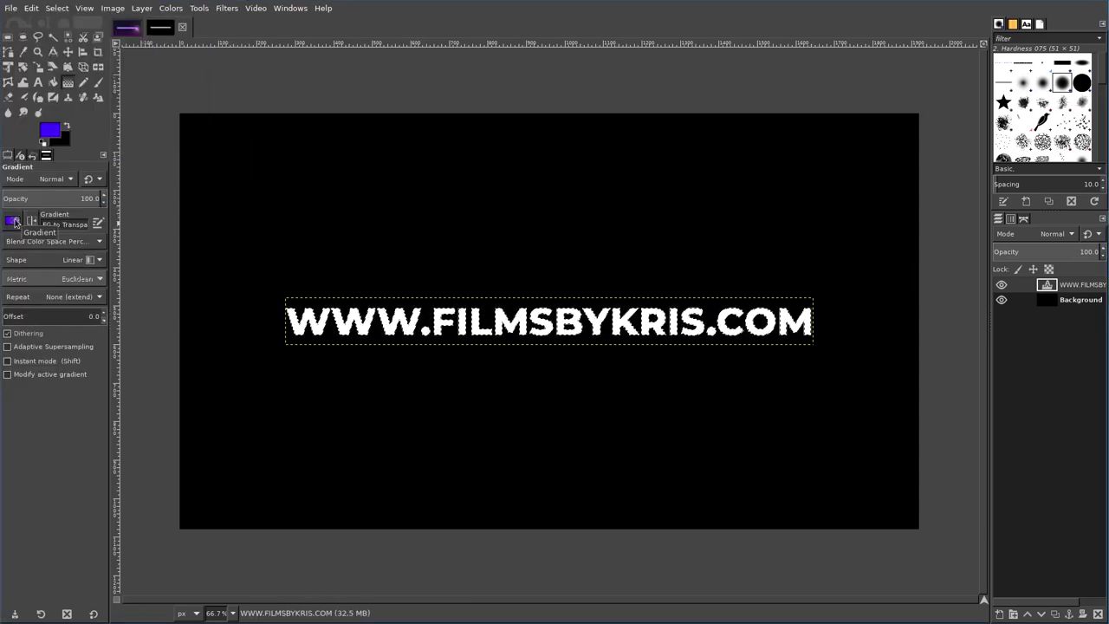
{"action": "left_click", "coordinate": [15, 223]}
{"action": "left_click", "coordinate": [57, 235]}
{"action": "left_click", "coordinate": [60, 137]}
{"action": "left_click", "coordinate": [11, 11]}
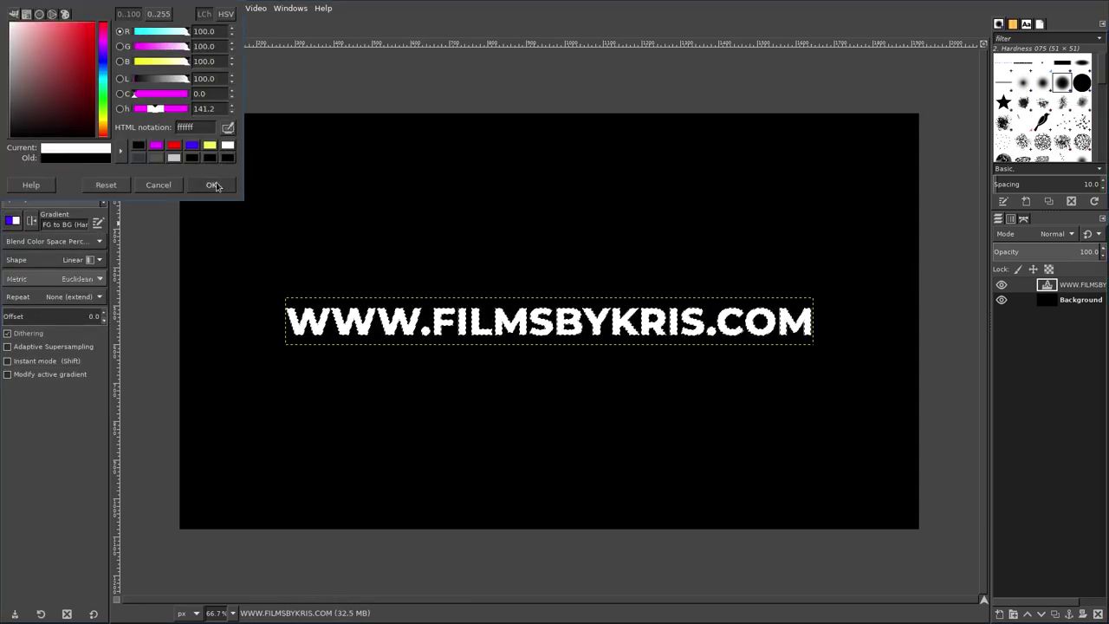
{"action": "left_click", "coordinate": [212, 185]}
Fill the selected text with a short vertical blue-to-white gradient.
{"action": "left_click_drag", "start_coordinate": [495, 310], "coordinate": [494, 330]}
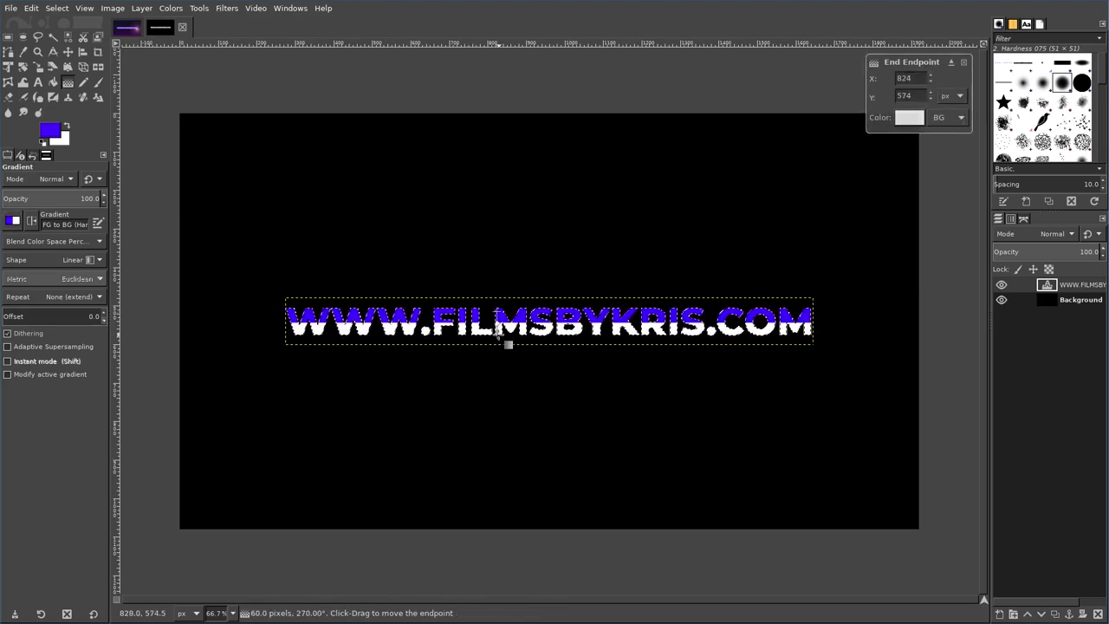
{"action": "key", "text": "Escape"}
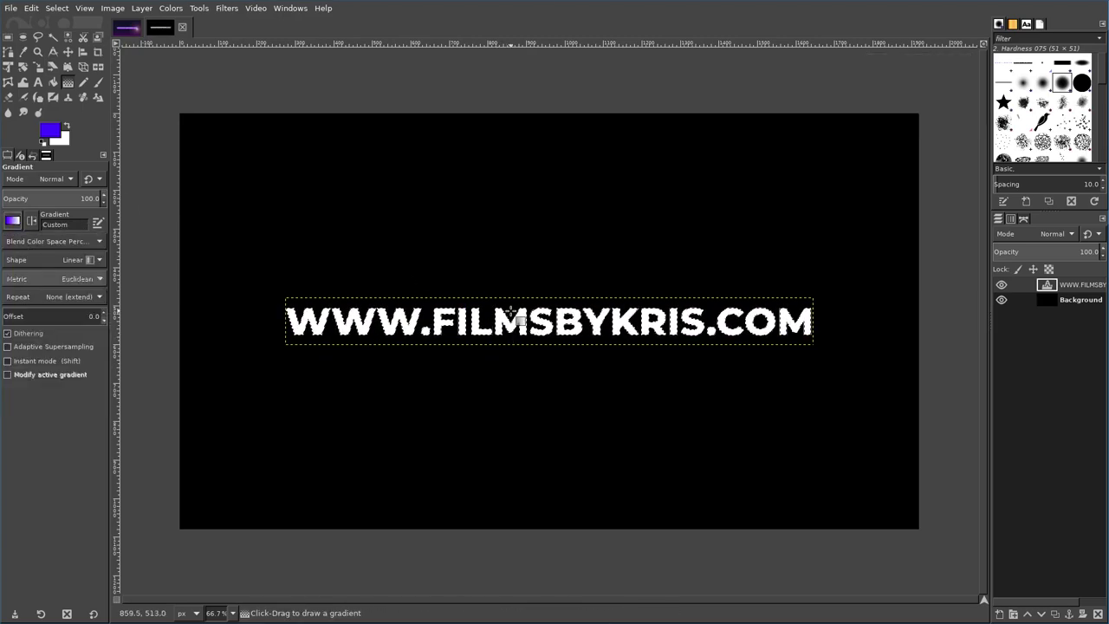
{"action": "left_click_drag", "start_coordinate": [511, 312], "coordinate": [511, 333]}
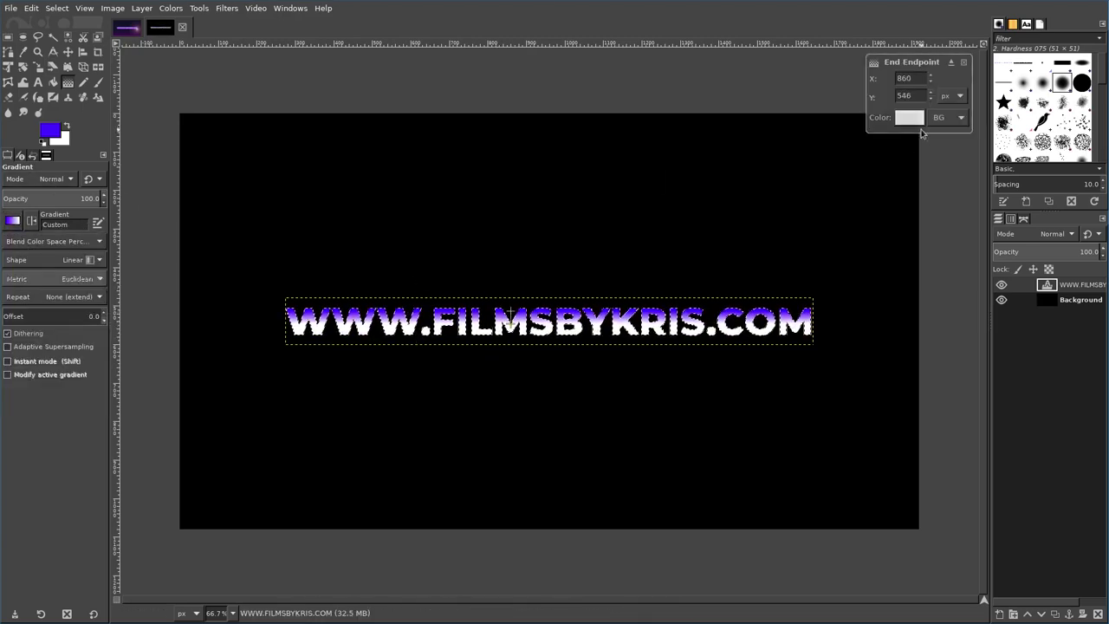
{"action": "key", "text": "Return"}
Add a new empty transparent layer named Layer above the text.
{"action": "left_click", "coordinate": [999, 614]}
{"action": "left_click", "coordinate": [1088, 611]}
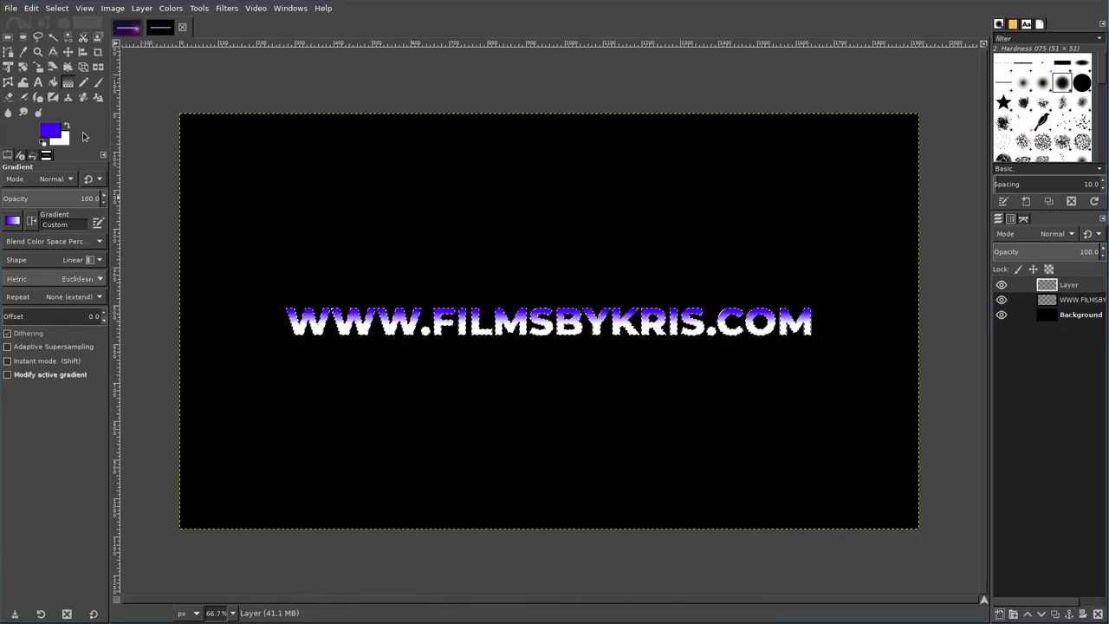
{"action": "left_click", "coordinate": [8, 36]}
Select a band across the text and paint a purple-to-pink gradient over it.
{"action": "left_click_drag", "start_coordinate": [259, 277], "coordinate": [855, 326]}
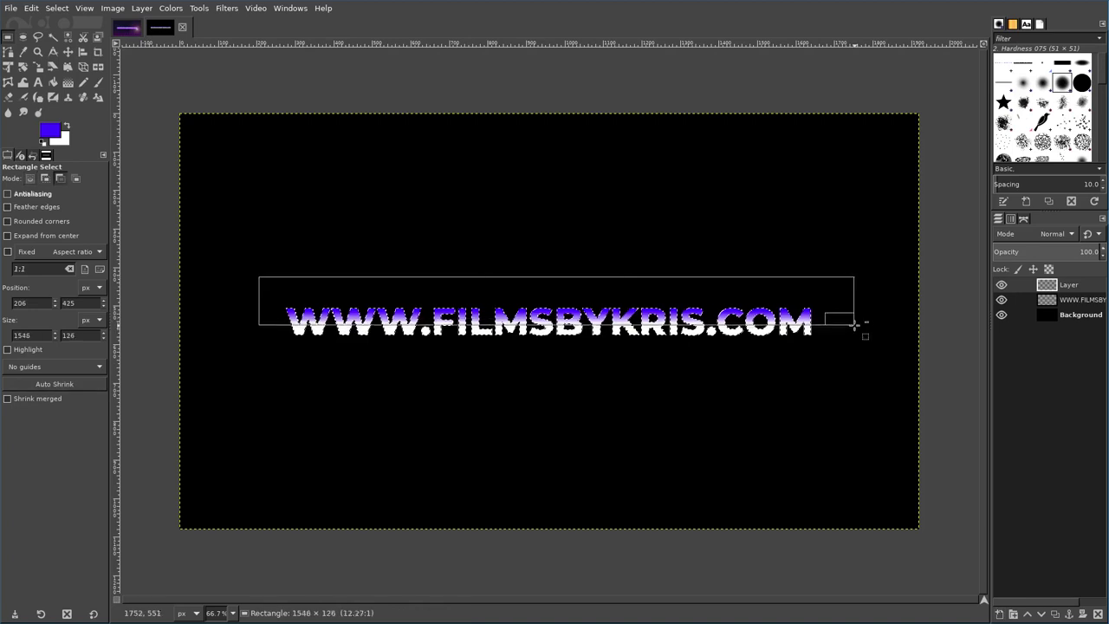
{"action": "key", "text": "g"}
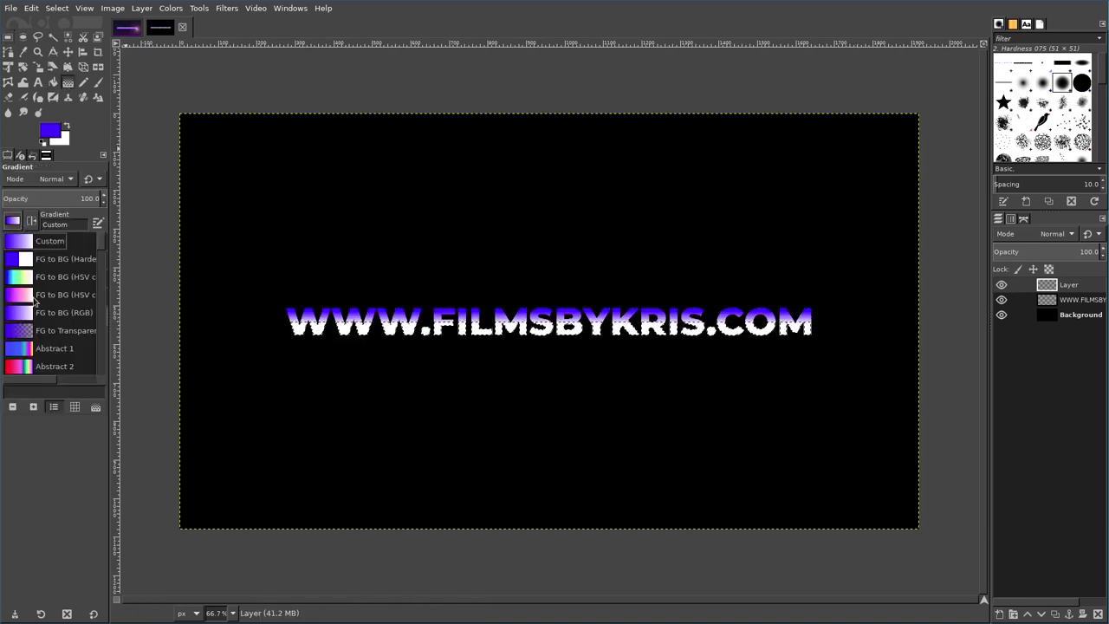
{"action": "left_click_drag", "start_coordinate": [415, 344], "coordinate": [417, 337]}
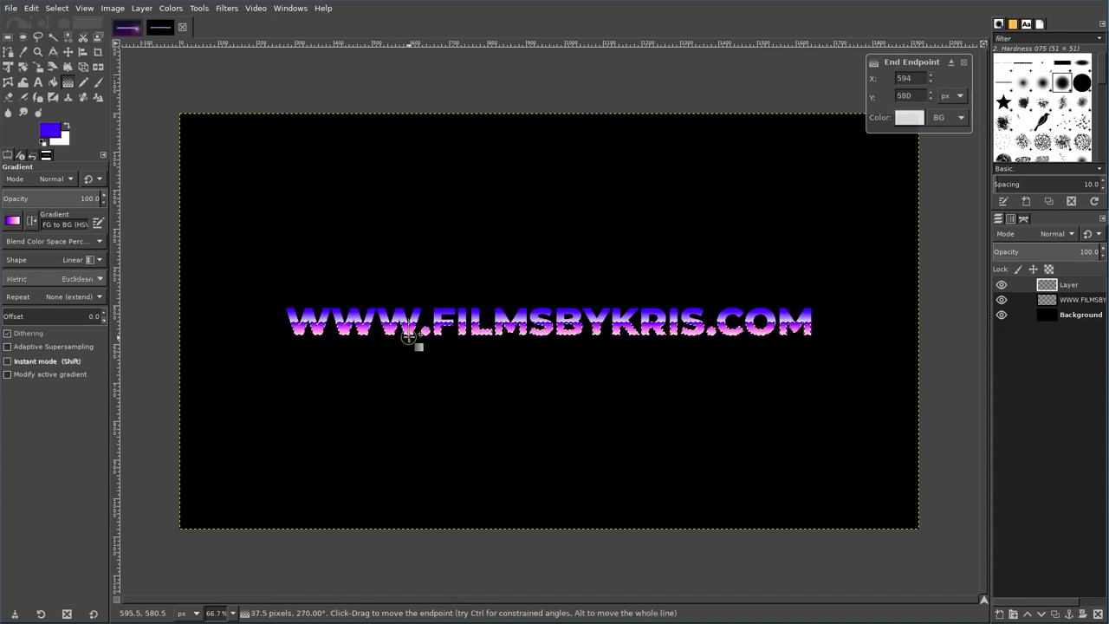
{"action": "key", "text": "Return"}
{"action": "left_click", "coordinate": [1079, 301]}
{"action": "key", "text": "shift+o"}
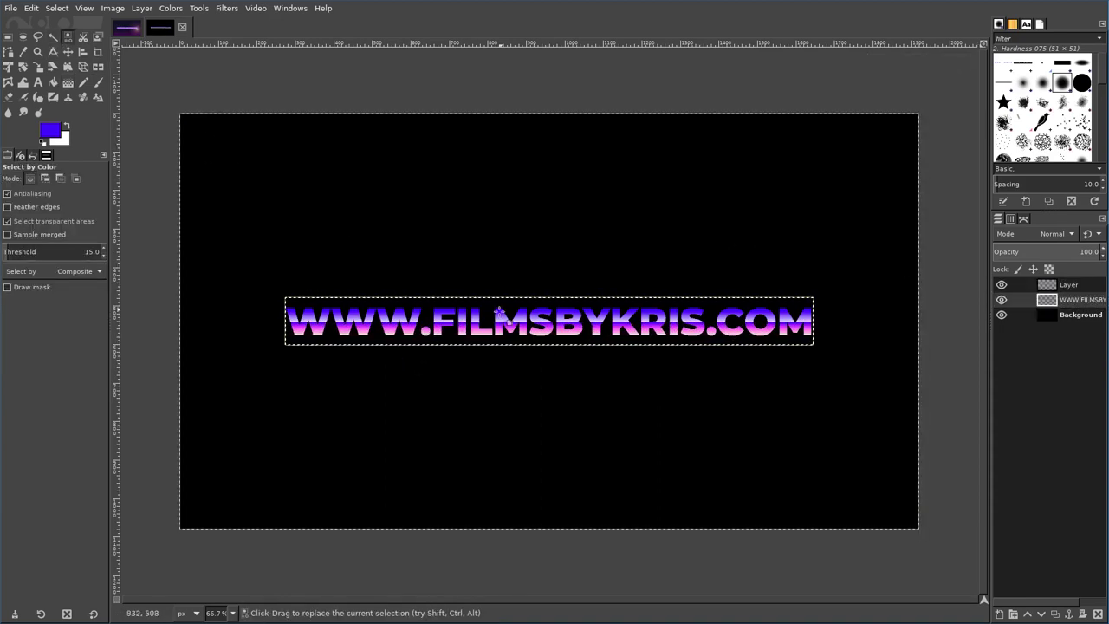
{"action": "left_click", "coordinate": [142, 8]}
{"action": "left_click", "coordinate": [217, 216]}
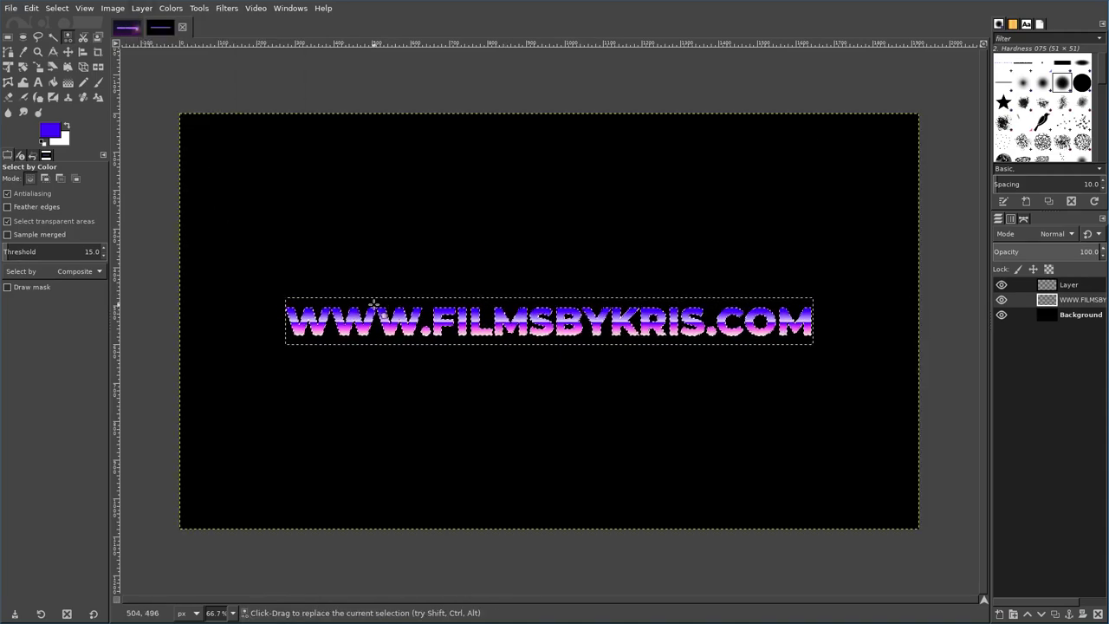
Add a new transparent Layer #1 above Background.
{"action": "left_click", "coordinate": [1074, 315]}
{"action": "left_click", "coordinate": [1000, 613]}
{"action": "left_click", "coordinate": [1051, 598]}
Turn the selection into a border outlining the letters.
{"action": "left_click", "coordinate": [57, 7]}
{"action": "left_click", "coordinate": [93, 193]}
{"action": "key", "text": "Return"}
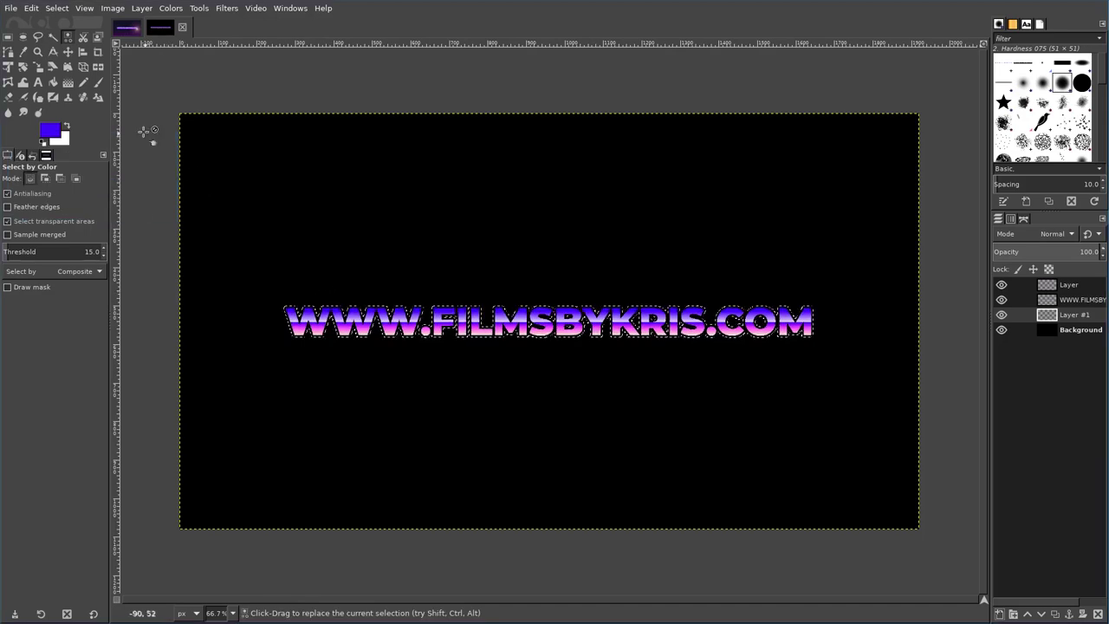
Fill the letter border with a vertical purple gradient.
{"action": "left_click", "coordinate": [68, 83]}
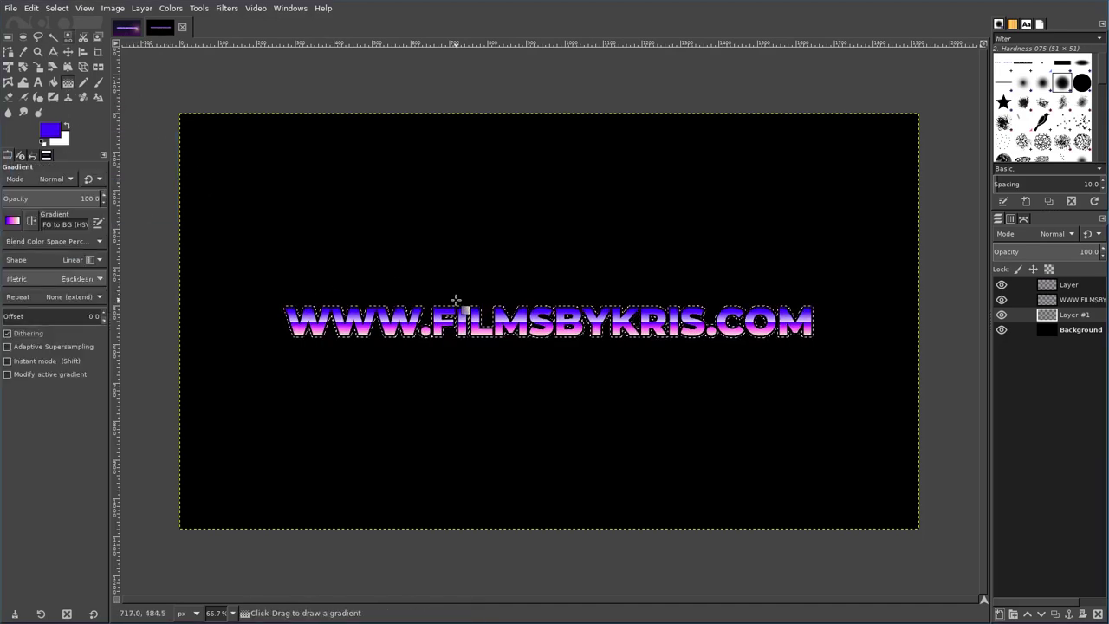
{"action": "left_click_drag", "start_coordinate": [468, 339], "coordinate": [467, 260]}
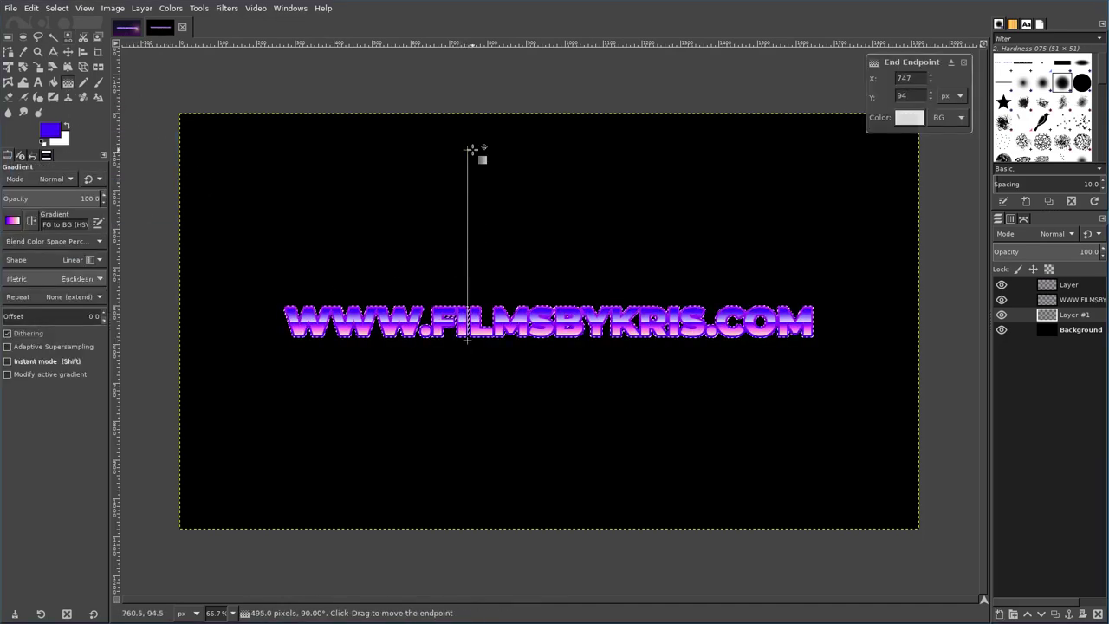
{"action": "key", "text": "Return"}
On new Layer #2, grow and fill the text selection, then move it below Layer #1.
{"action": "key", "text": "shift+ctrl+n"}
{"action": "key", "text": "Return"}
{"action": "left_click", "coordinate": [47, 8]}
{"action": "left_click", "coordinate": [94, 175]}
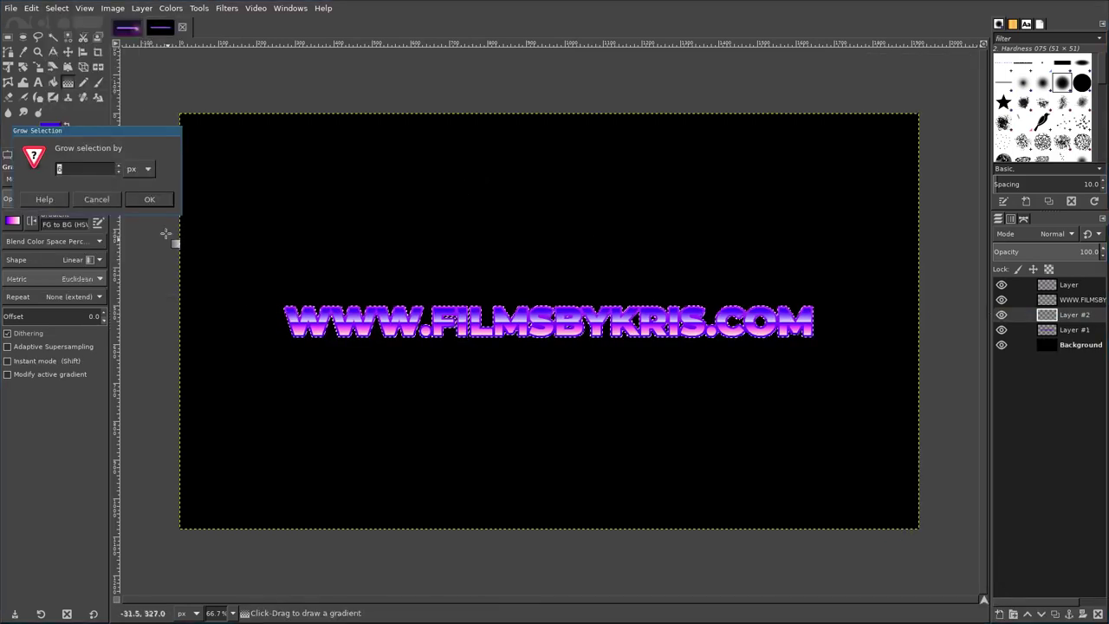
{"action": "key", "text": "Return"}
{"action": "key", "text": "shift+b"}
{"action": "left_click_drag", "start_coordinate": [1075, 315], "coordinate": [1075, 339]}
Blur Layer #2 with a Gaussian blur of 11.49 to make the glow.
{"action": "key", "text": "ctrl+a"}
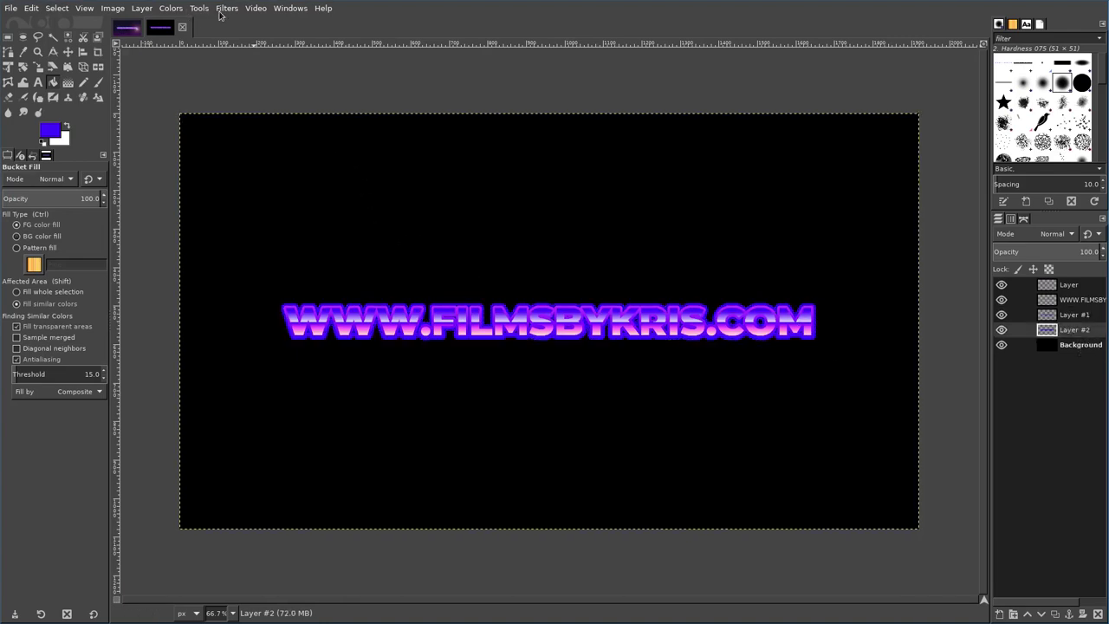
{"action": "left_click", "coordinate": [220, 7]}
{"action": "left_click", "coordinate": [458, 93]}
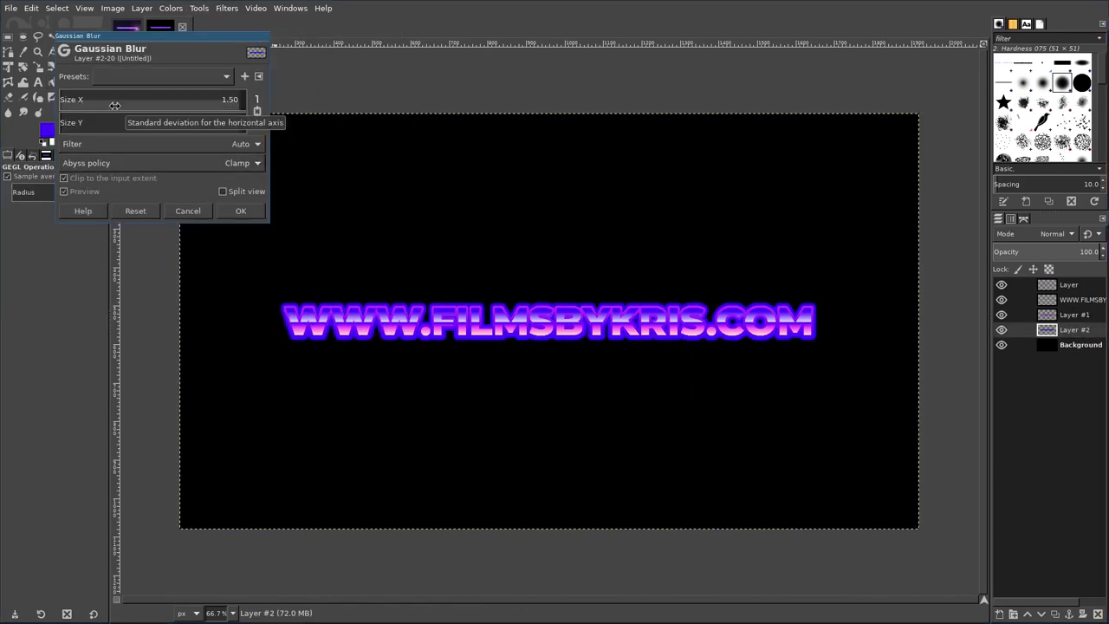
{"action": "left_click_drag", "start_coordinate": [114, 105], "coordinate": [216, 102]}
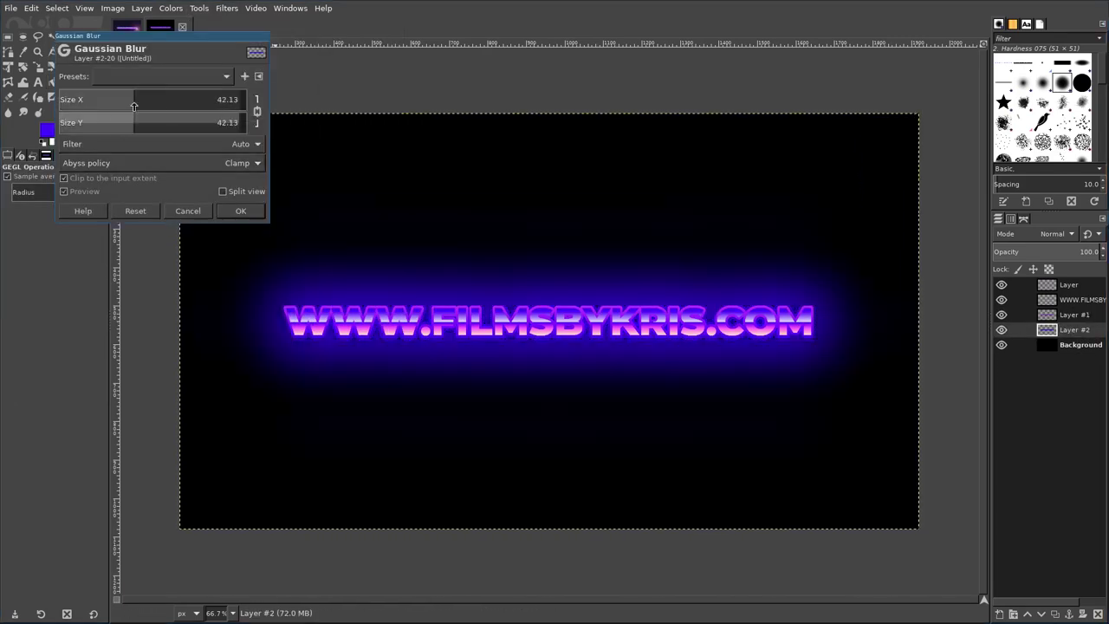
{"action": "left_click", "coordinate": [241, 212]}
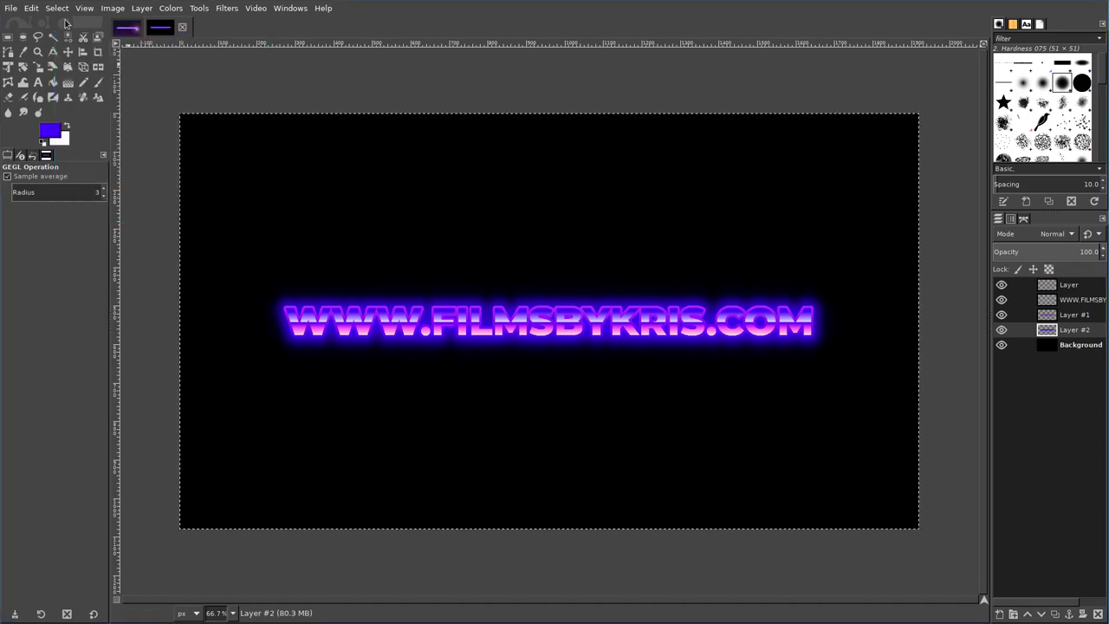
{"action": "left_click", "coordinate": [1070, 347]}
Render a magenta grid with 82 px cells on new Layer #3.
{"action": "left_click", "coordinate": [999, 614], "text": "shift"}
{"action": "left_click", "coordinate": [227, 7]}
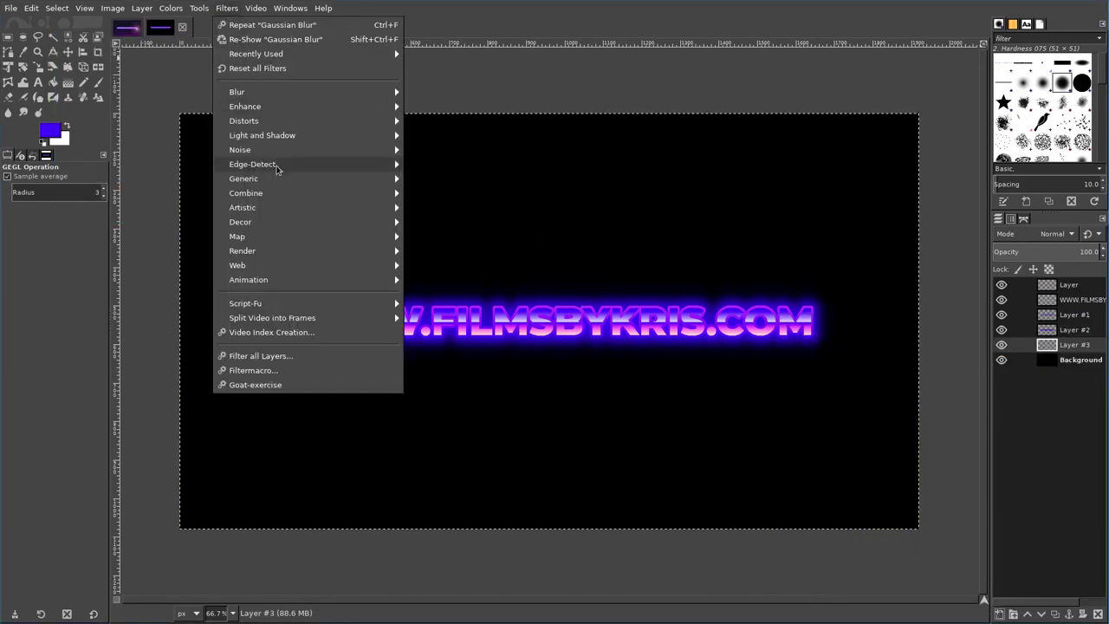
{"action": "mouse_move", "coordinate": [243, 250]}
{"action": "mouse_move", "coordinate": [433, 279]}
{"action": "left_click", "coordinate": [541, 308]}
{"action": "left_click", "coordinate": [162, 234]}
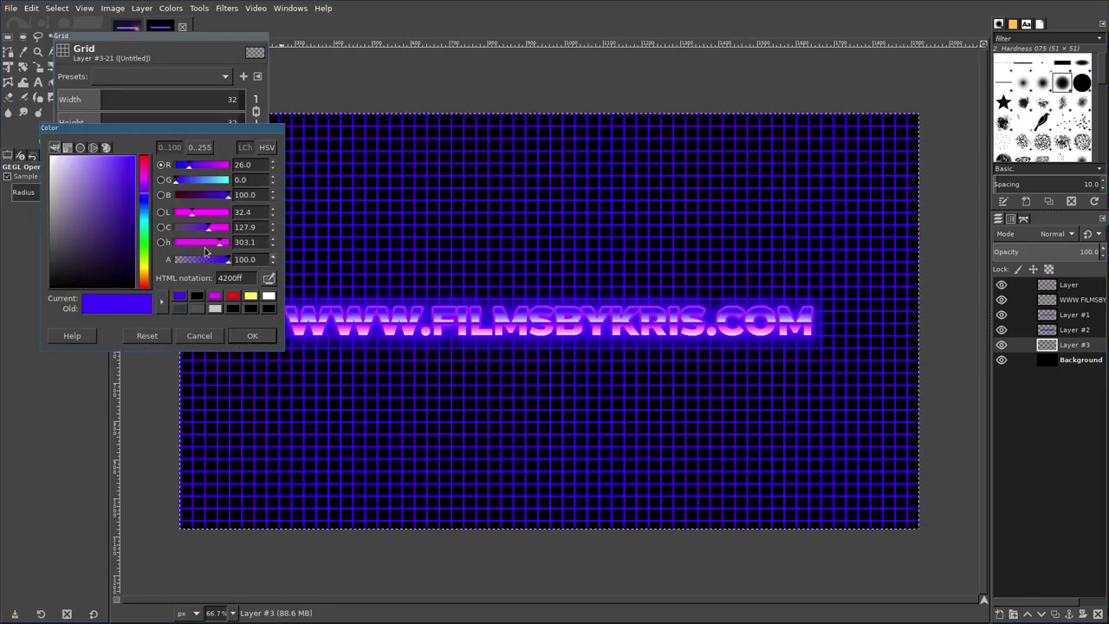
{"action": "left_click", "coordinate": [243, 333]}
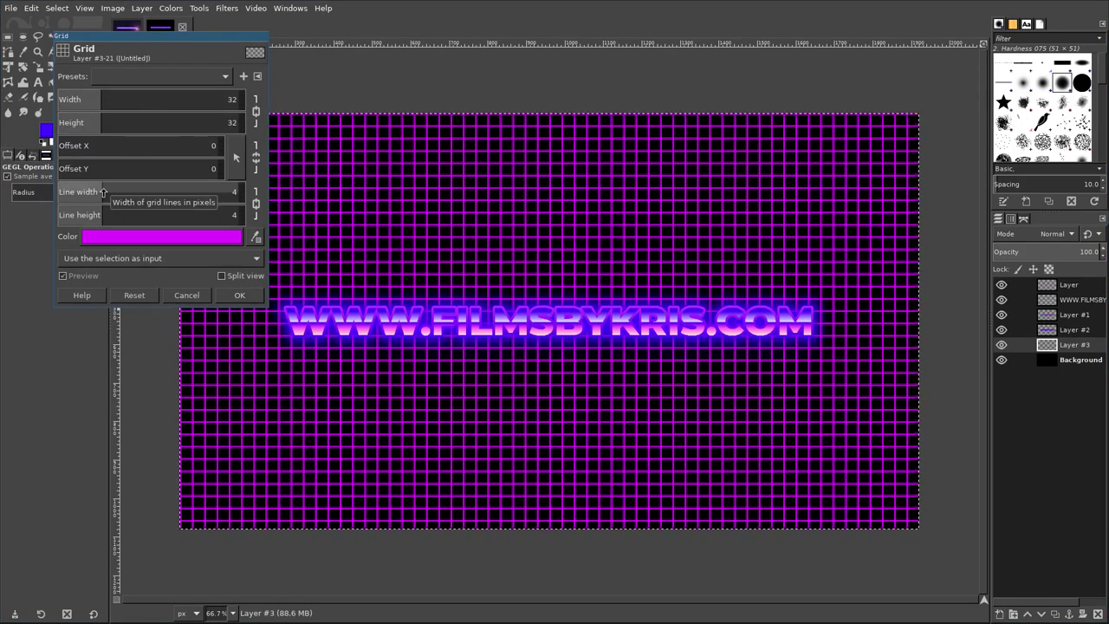
{"action": "mouse_move", "coordinate": [100, 103]}
{"action": "left_mouse_down"}
{"action": "mouse_move", "coordinate": [166, 106]}
{"action": "mouse_move", "coordinate": [207, 124]}
{"action": "left_mouse_up"}
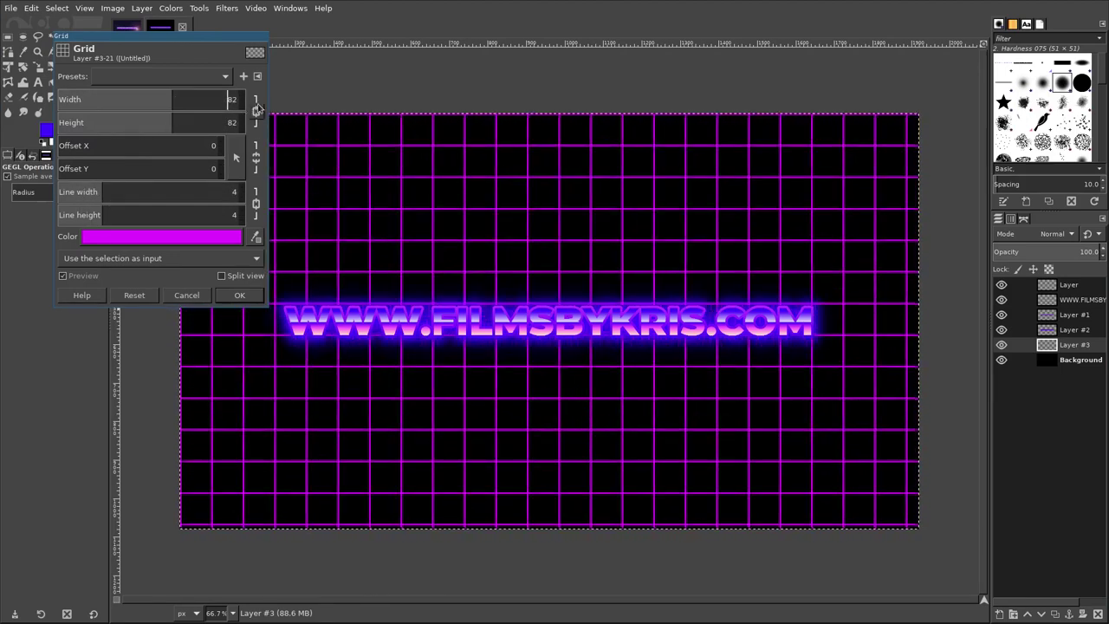
{"action": "left_click", "coordinate": [240, 295]}
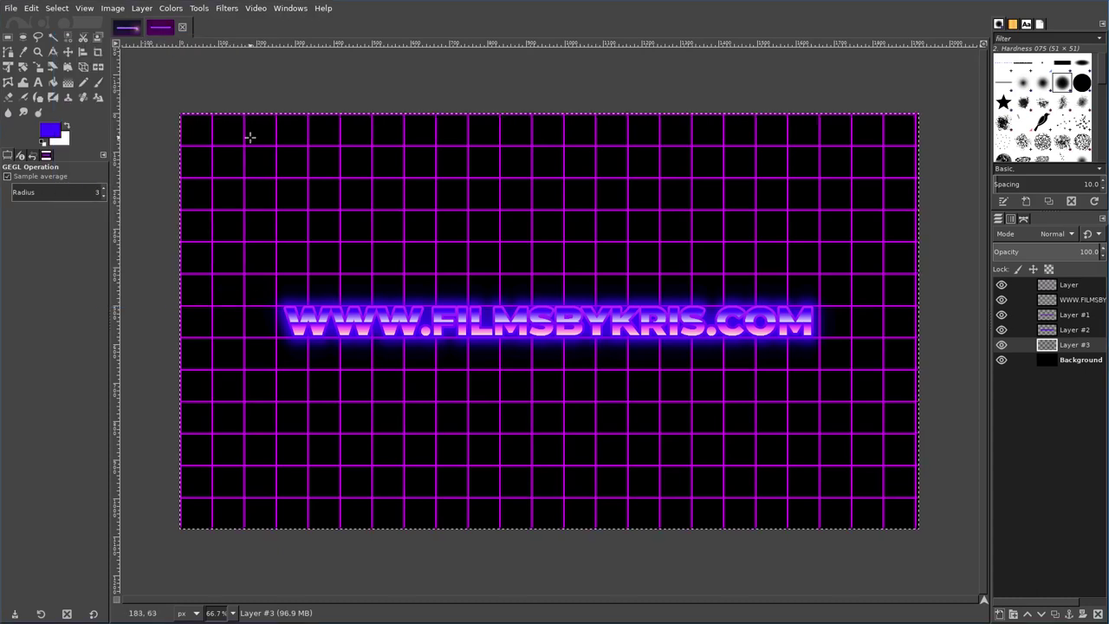
Place a horizontal guide just below the text and review view and snapping options.
{"action": "left_click_drag", "start_coordinate": [415, 45], "coordinate": [451, 370]}
{"action": "left_click", "coordinate": [141, 7]}
{"action": "mouse_move", "coordinate": [84, 8]}
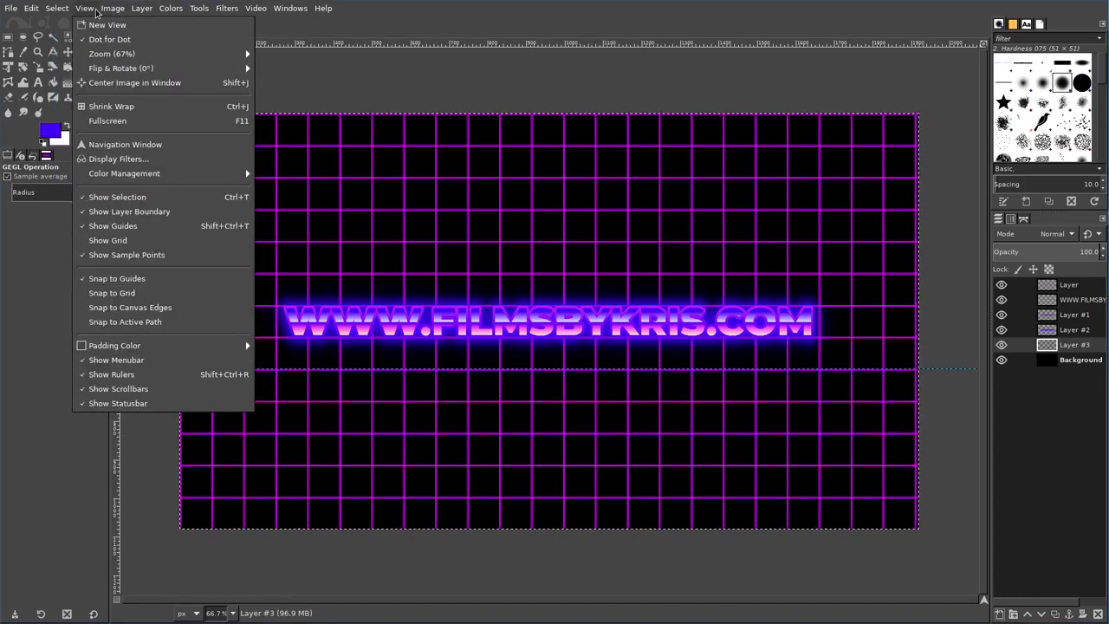
{"action": "left_click", "coordinate": [110, 295]}
{"action": "left_click", "coordinate": [84, 8]}
{"action": "left_click", "coordinate": [113, 308]}
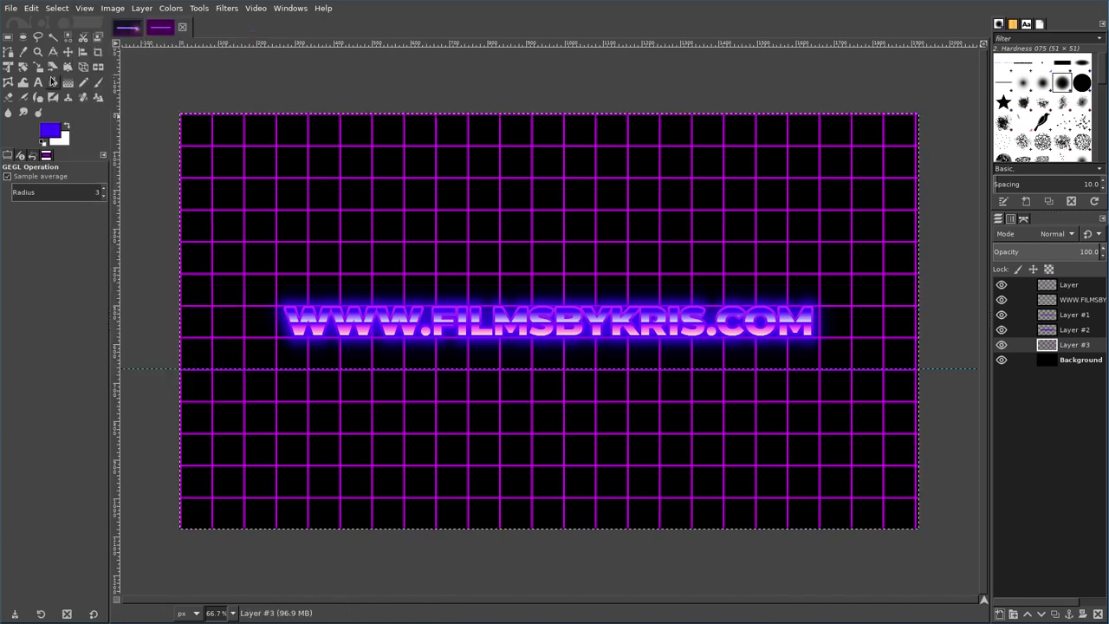
Warp the grid into a symmetric perspective floor below the horizon and make it its own layer.
{"action": "left_click", "coordinate": [66, 69]}
{"action": "left_click", "coordinate": [182, 112]}
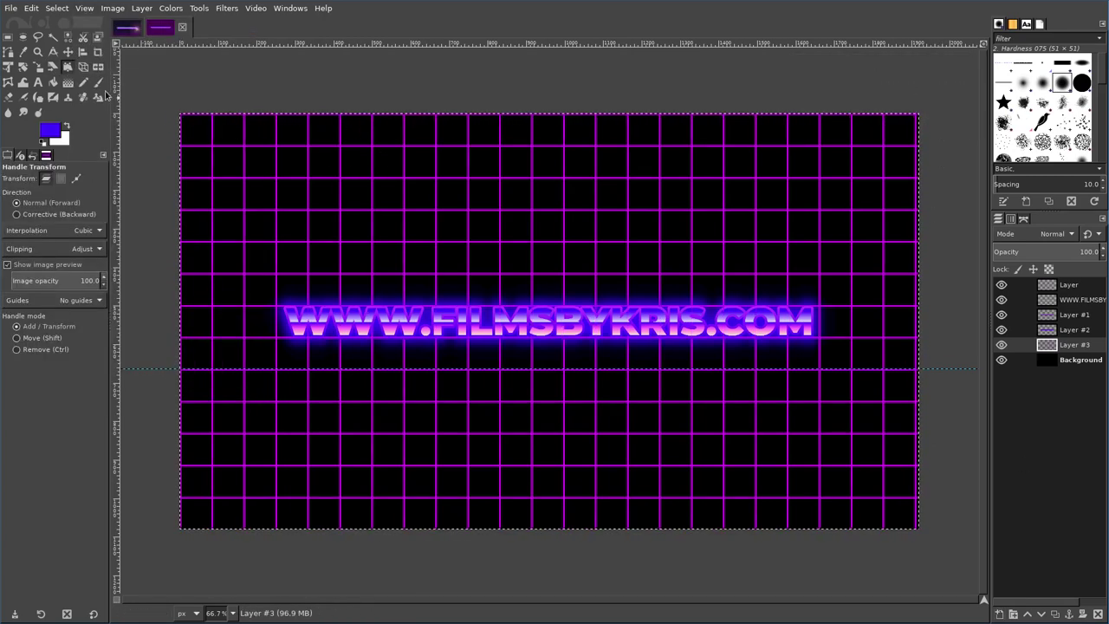
{"action": "key", "text": "shift+p"}
{"action": "left_click_drag", "start_coordinate": [201, 132], "coordinate": [260, 373]}
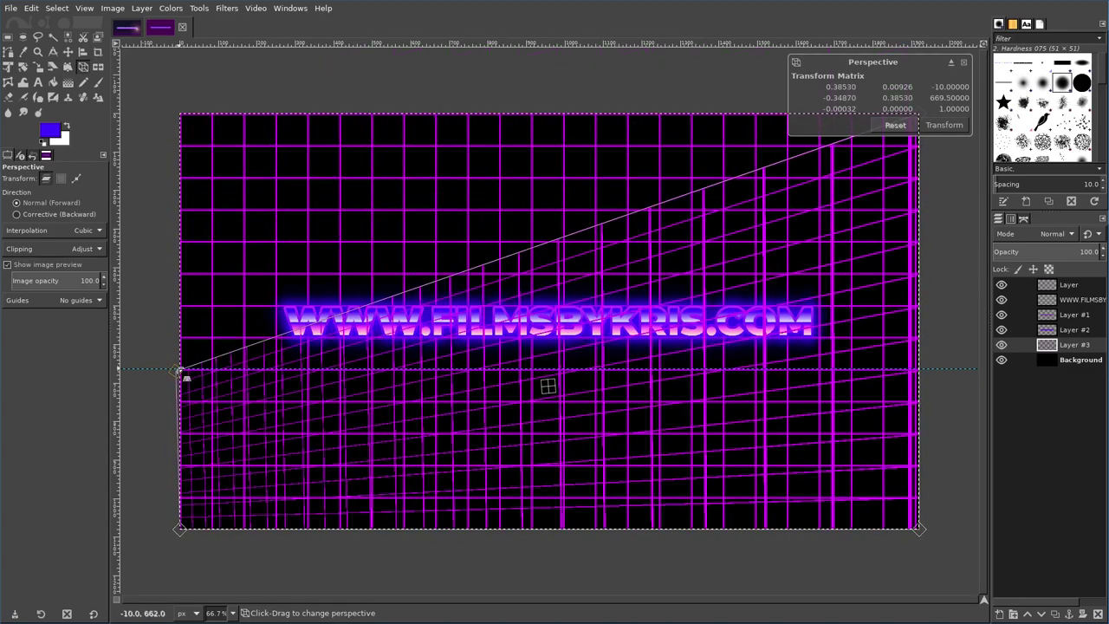
{"action": "left_click_drag", "start_coordinate": [919, 117], "coordinate": [920, 369]}
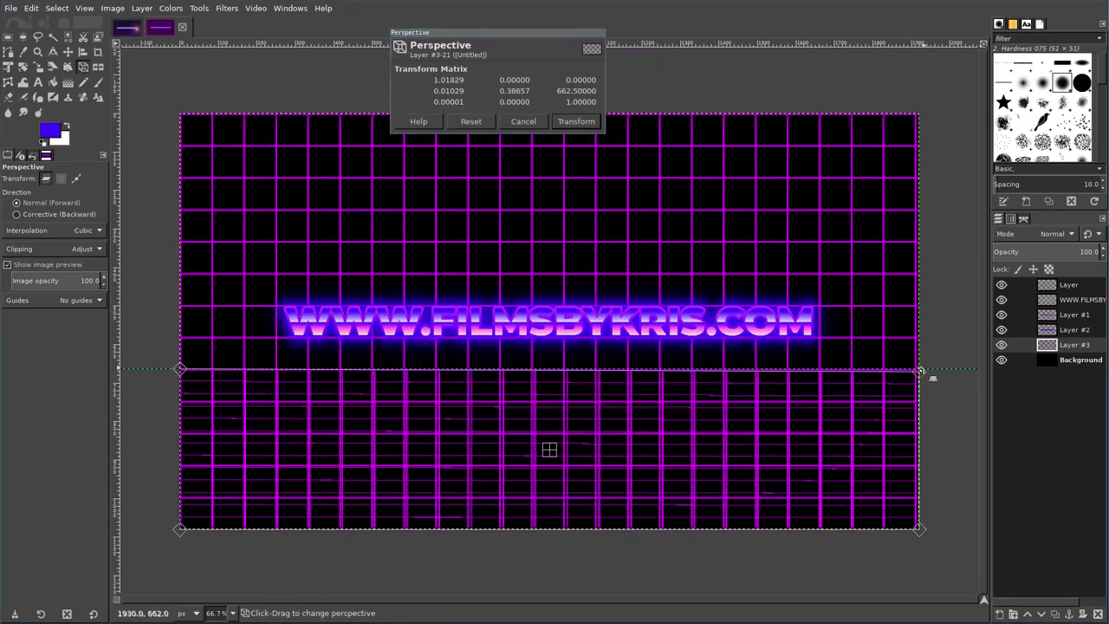
{"action": "scroll", "coordinate": [391, 454], "scroll_direction": "down", "scroll_amount": 2}
{"action": "left_click_drag", "start_coordinate": [287, 486], "coordinate": [208, 487]}
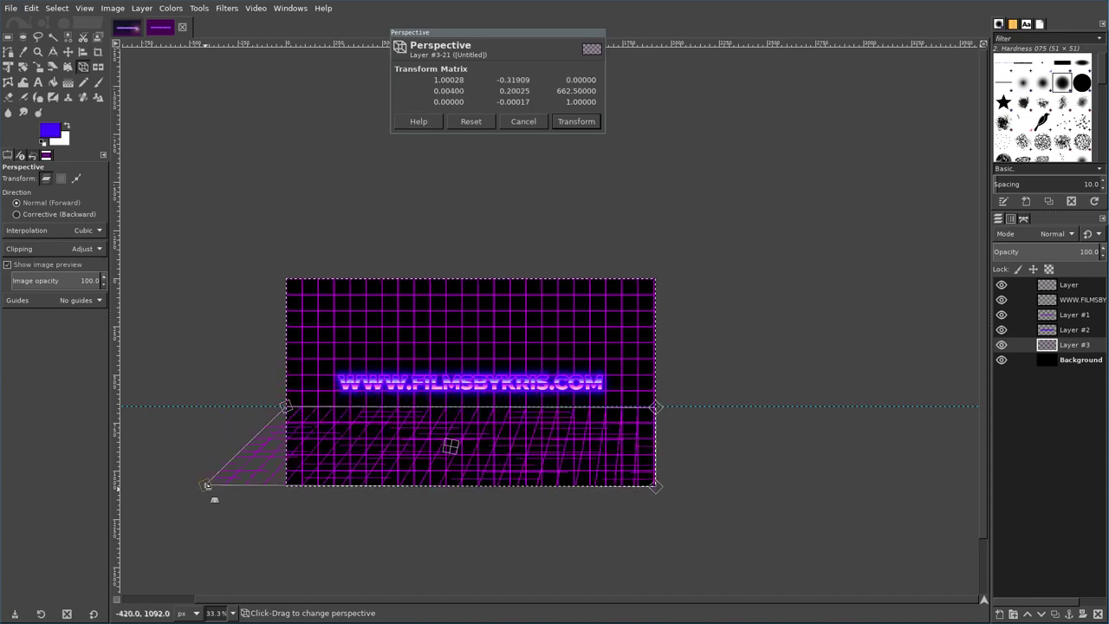
{"action": "left_click_drag", "start_coordinate": [656, 486], "coordinate": [744, 486]}
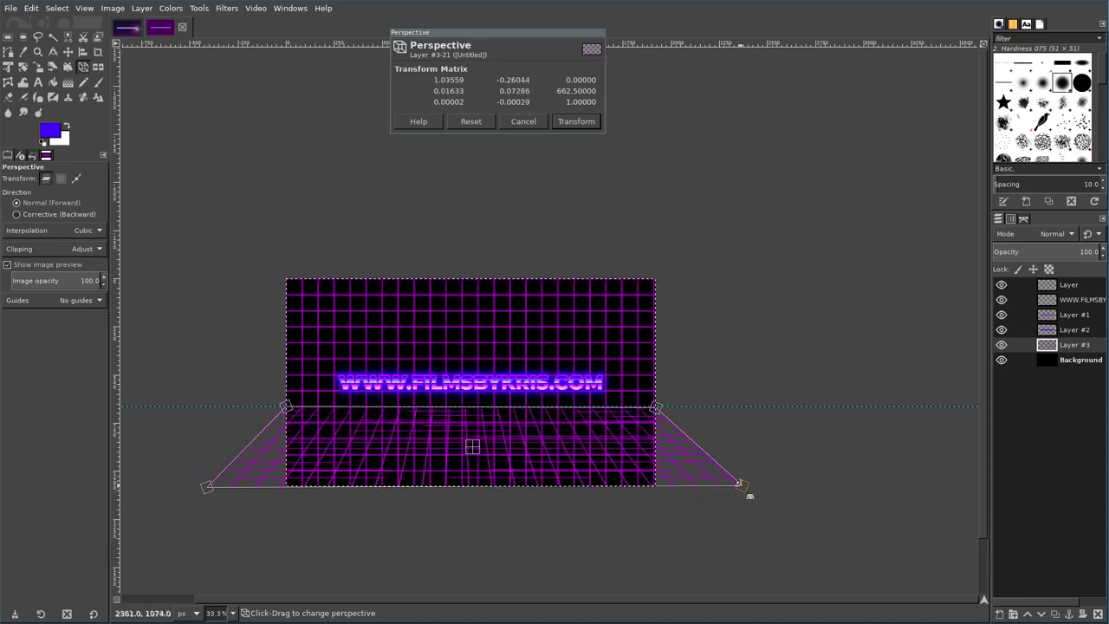
{"action": "left_click", "coordinate": [577, 121]}
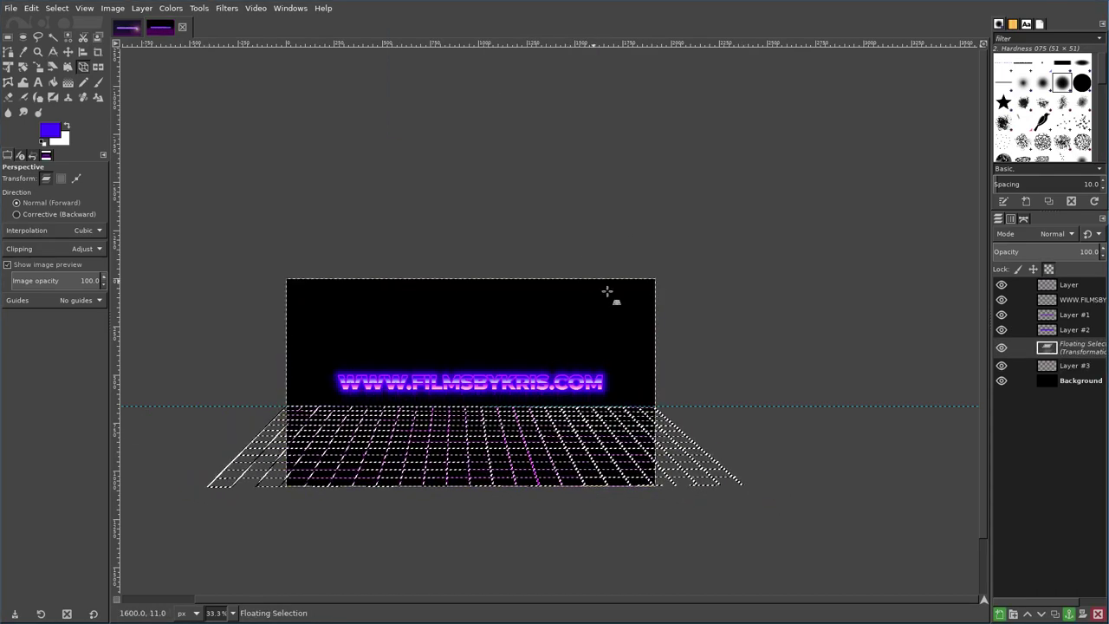
{"action": "right_click", "coordinate": [1066, 347]}
{"action": "left_click", "coordinate": [1001, 90]}
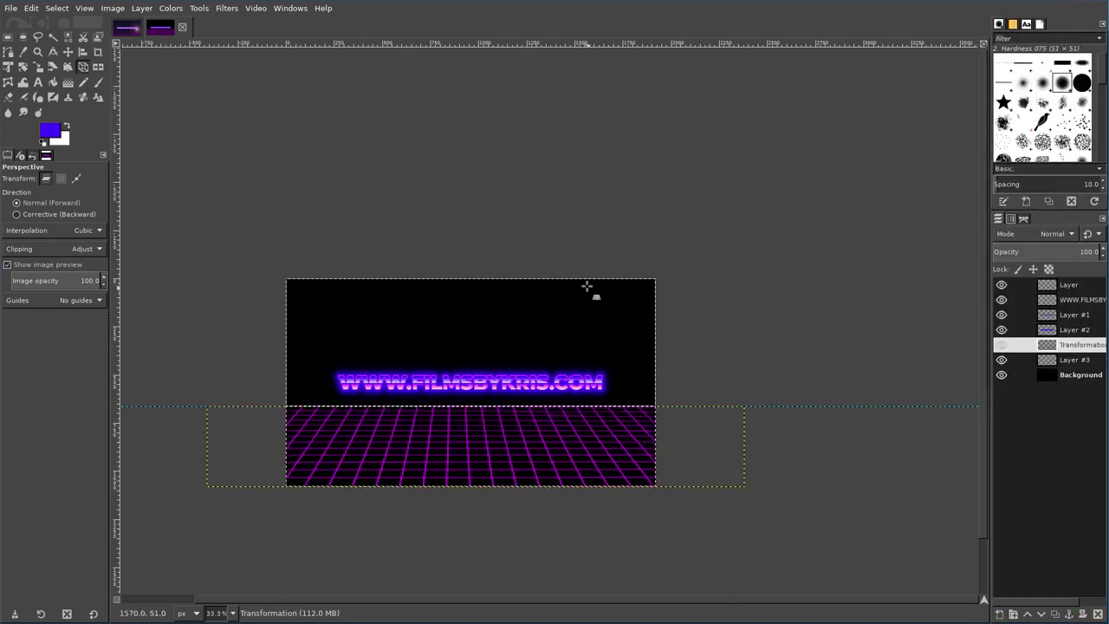
Fade the grid floor to black toward the horizon, then duplicate the Background layer.
{"action": "left_click", "coordinate": [68, 82]}
{"action": "left_click", "coordinate": [12, 222]}
{"action": "left_click", "coordinate": [52, 406]}
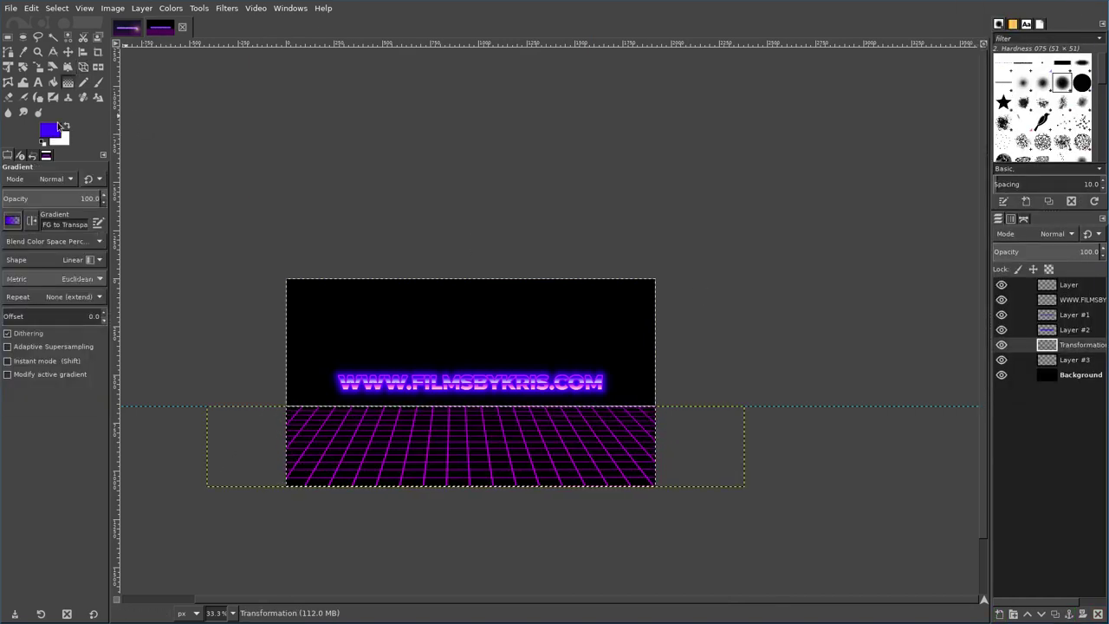
{"action": "left_click", "coordinate": [50, 130]}
{"action": "left_click", "coordinate": [227, 158]}
{"action": "left_click", "coordinate": [212, 186]}
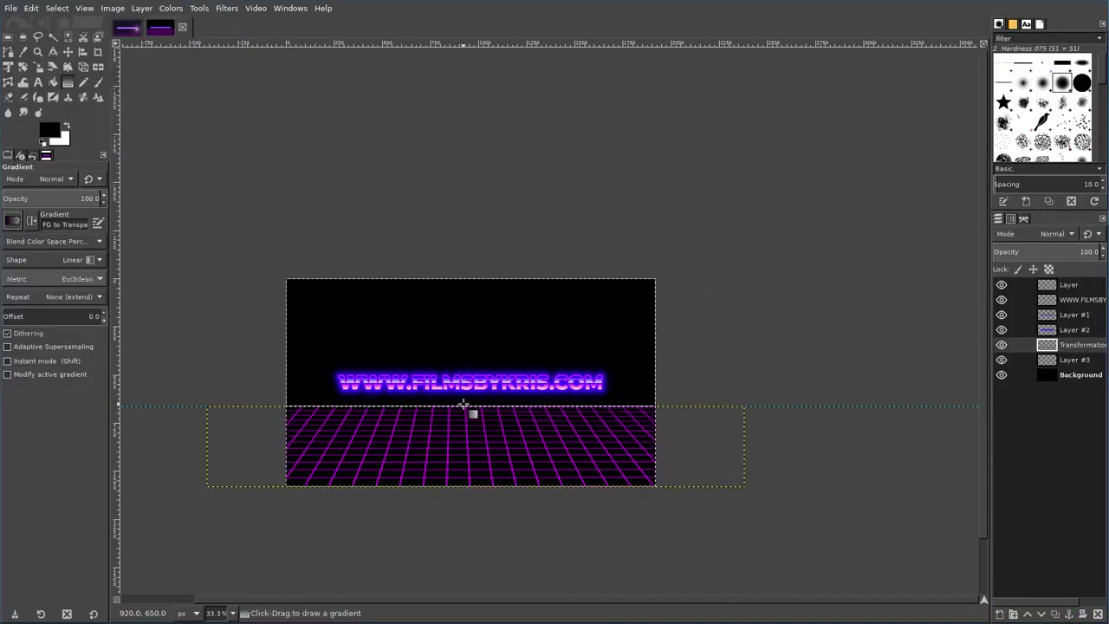
{"action": "left_click_drag", "start_coordinate": [462, 405], "coordinate": [460, 507]}
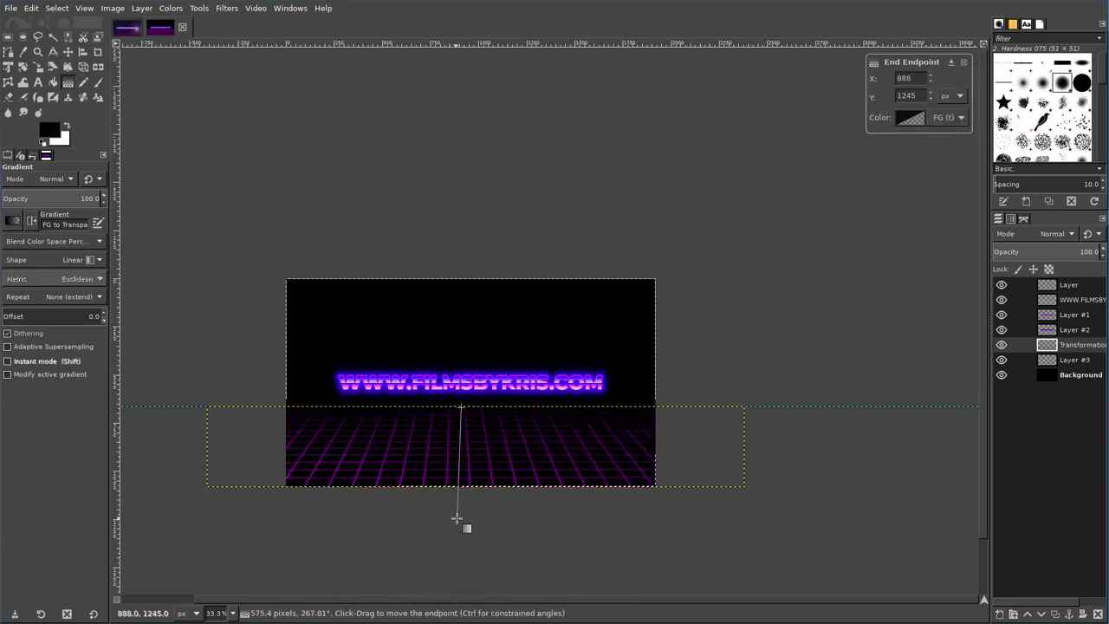
{"action": "key", "text": "Return"}
{"action": "key", "text": "End"}
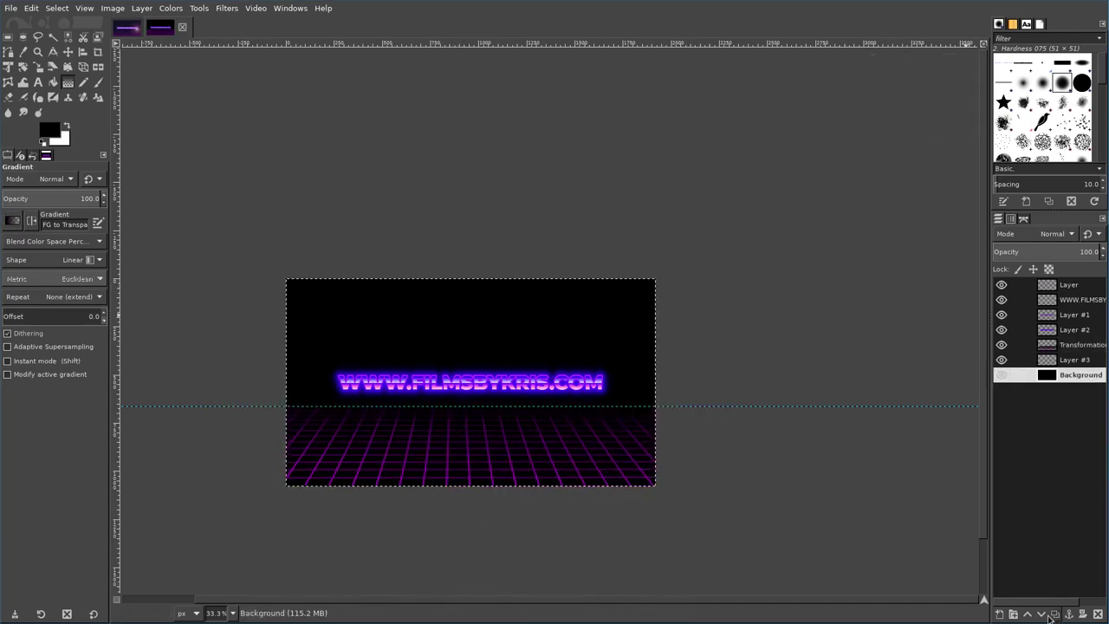
{"action": "key", "text": "shift+ctrl+d"}
Add strong HSV noise to the Background copy.
{"action": "left_click", "coordinate": [227, 8]}
{"action": "mouse_move", "coordinate": [240, 150]}
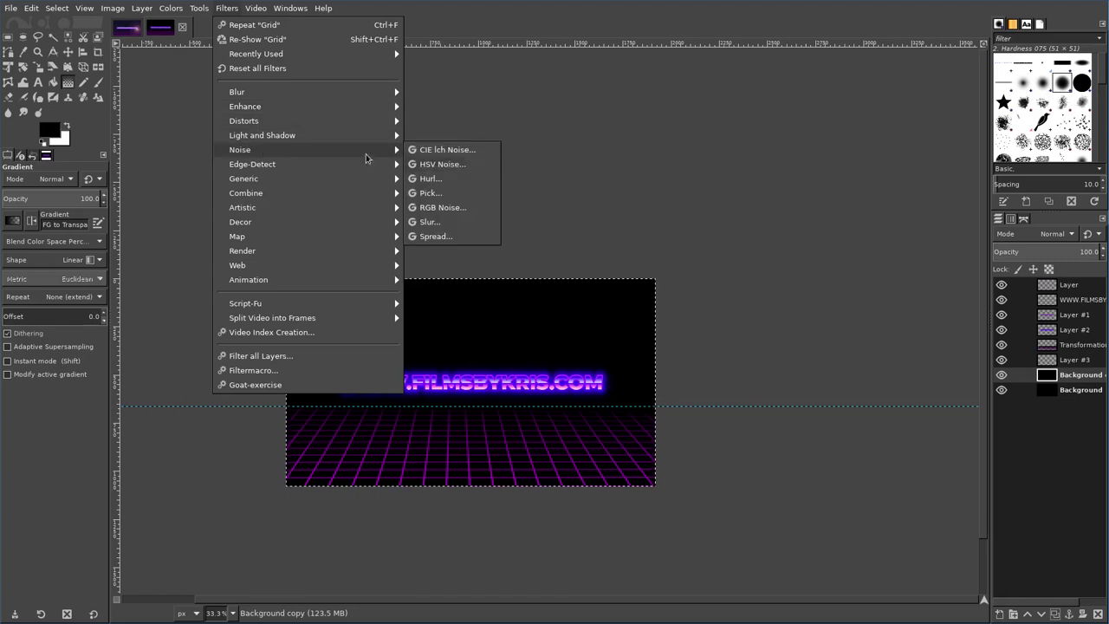
{"action": "left_click", "coordinate": [438, 164]}
{"action": "left_click_drag", "start_coordinate": [78, 99], "coordinate": [251, 99]}
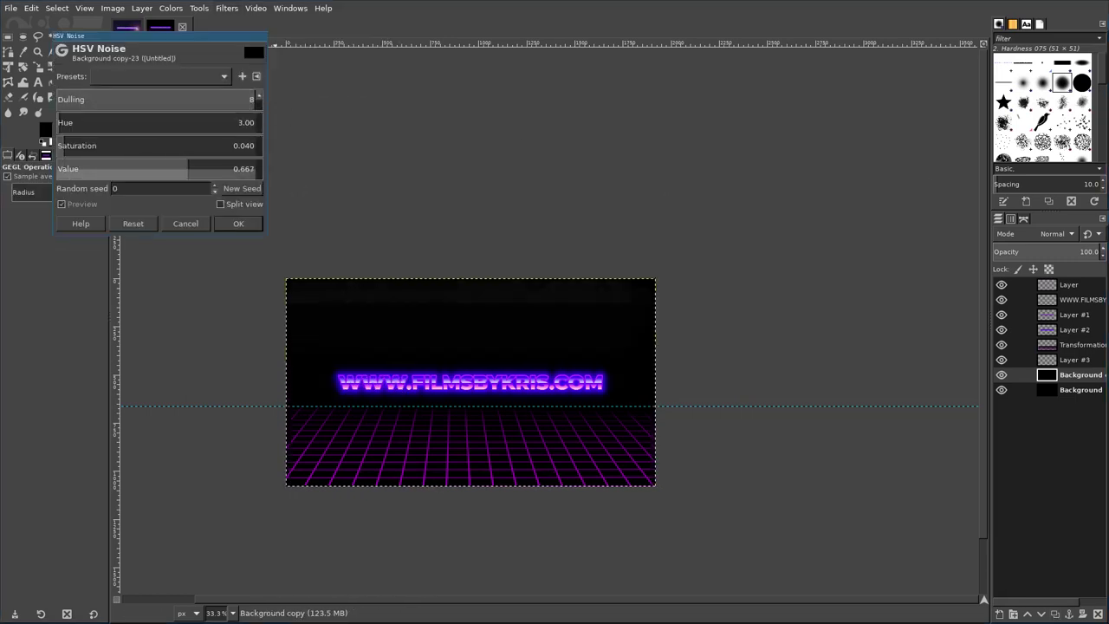
{"action": "left_click_drag", "start_coordinate": [109, 166], "coordinate": [217, 168]}
{"action": "left_click", "coordinate": [257, 224]}
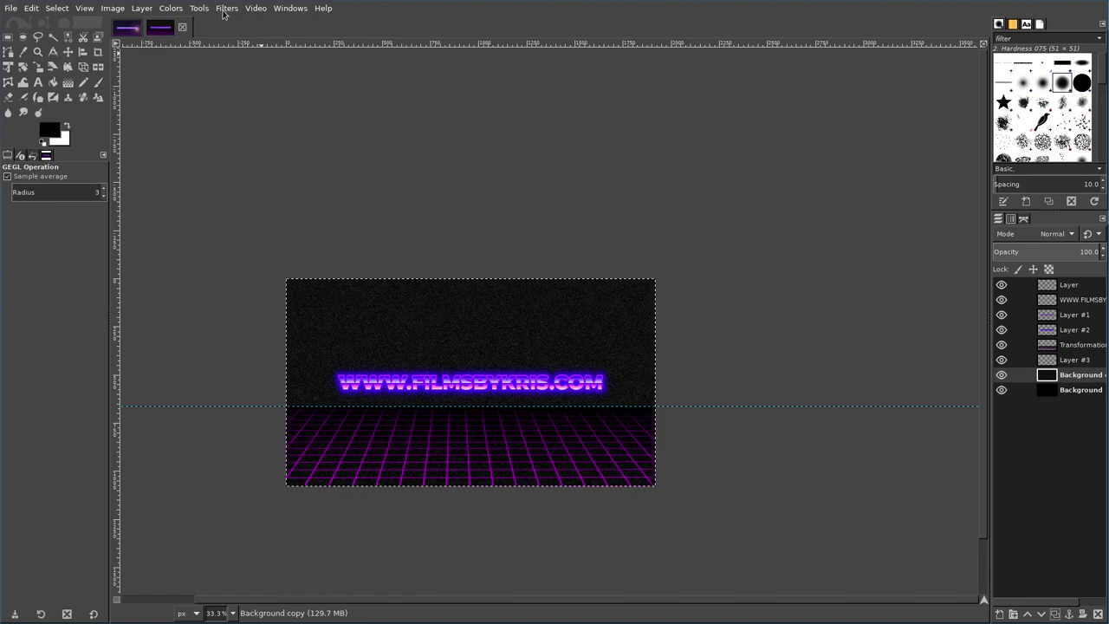
Desaturate the noise and lower the Levels white point to form sparse stars.
{"action": "left_click", "coordinate": [171, 7]}
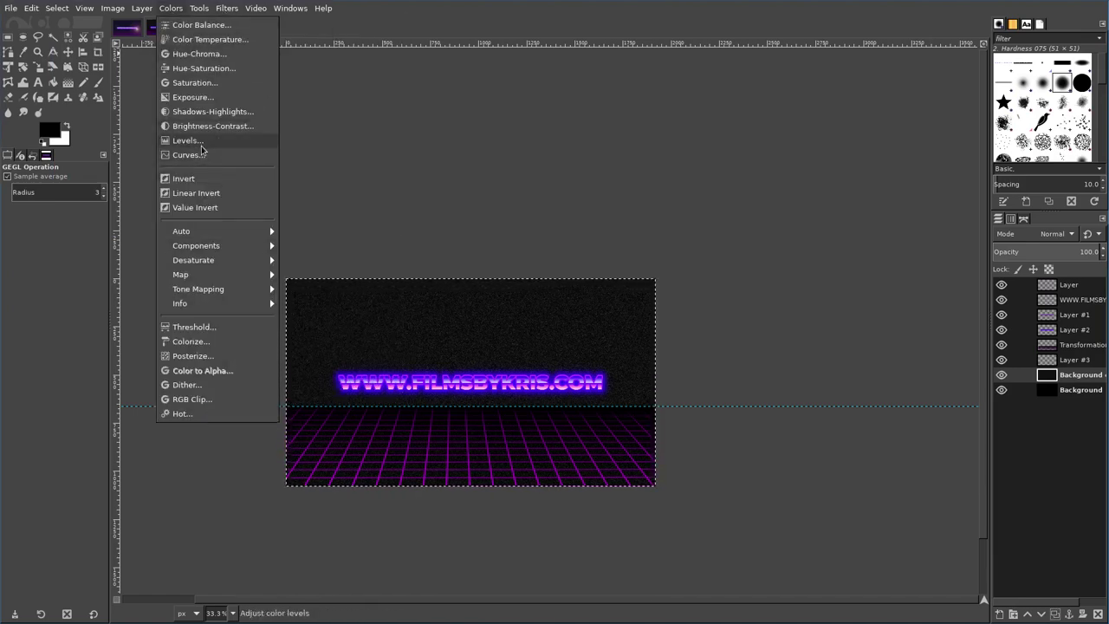
{"action": "left_click", "coordinate": [314, 271]}
{"action": "left_click", "coordinate": [247, 135]}
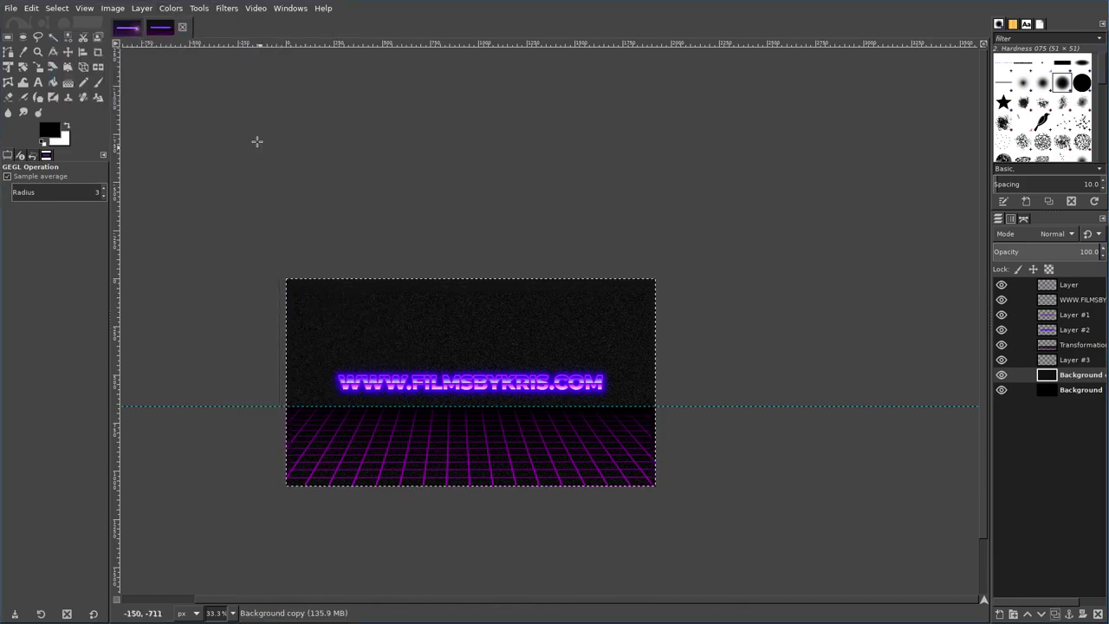
{"action": "left_click", "coordinate": [171, 8]}
{"action": "left_click", "coordinate": [186, 139]}
{"action": "mouse_move", "coordinate": [388, 256]}
{"action": "left_mouse_down"}
{"action": "mouse_move", "coordinate": [252, 255]}
{"action": "mouse_move", "coordinate": [283, 259]}
{"action": "left_mouse_up"}
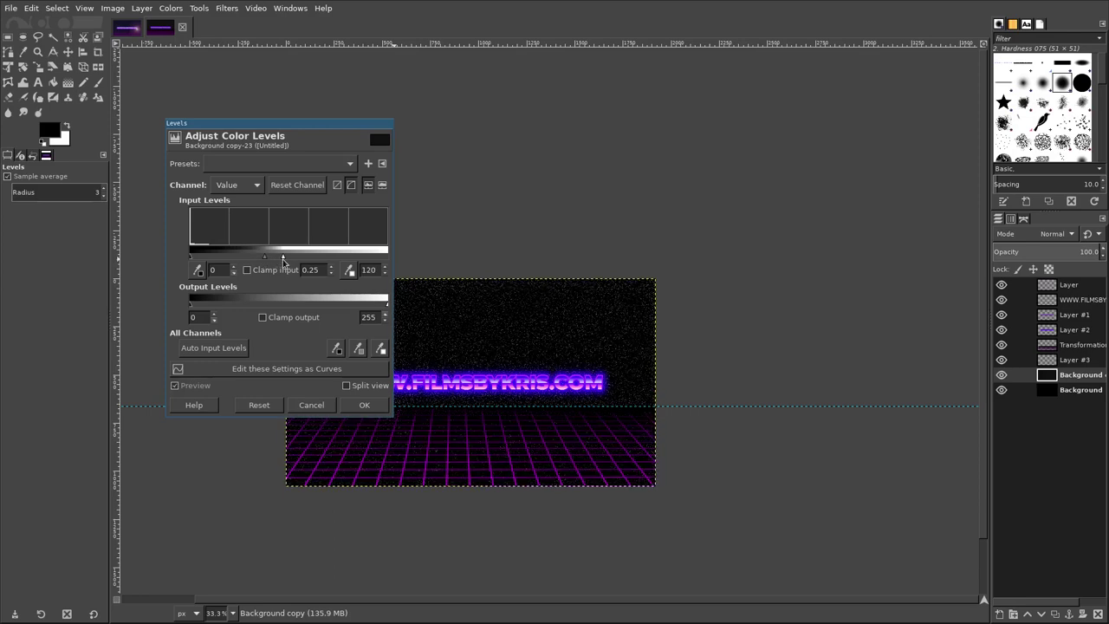
{"action": "left_click", "coordinate": [364, 405]}
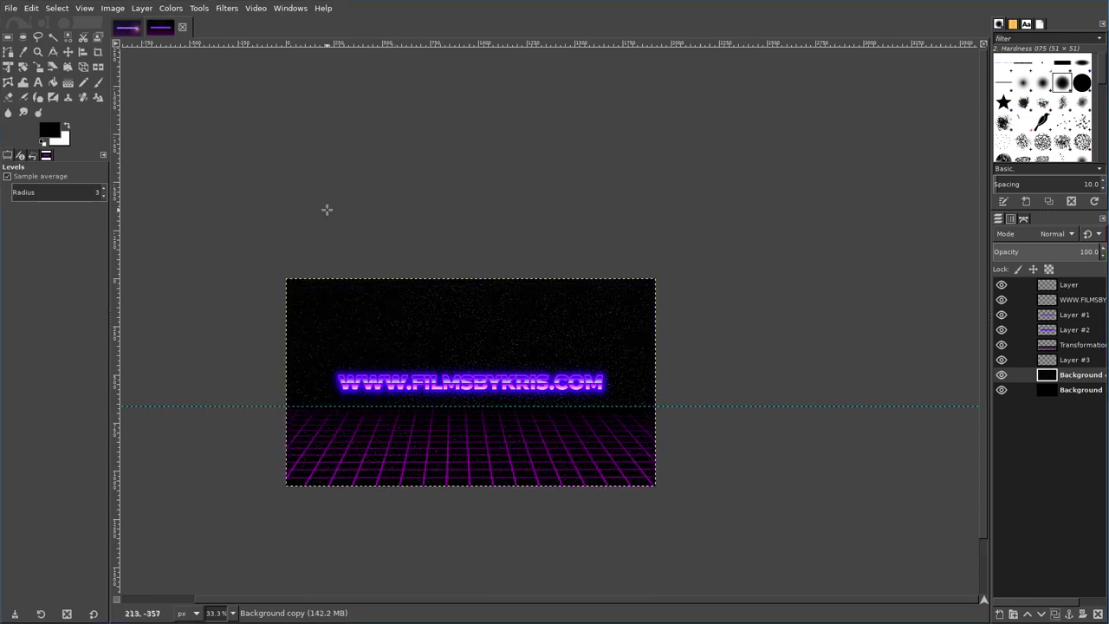
Fade the stars out toward the horizon with a black gradient.
{"action": "left_click", "coordinate": [68, 83]}
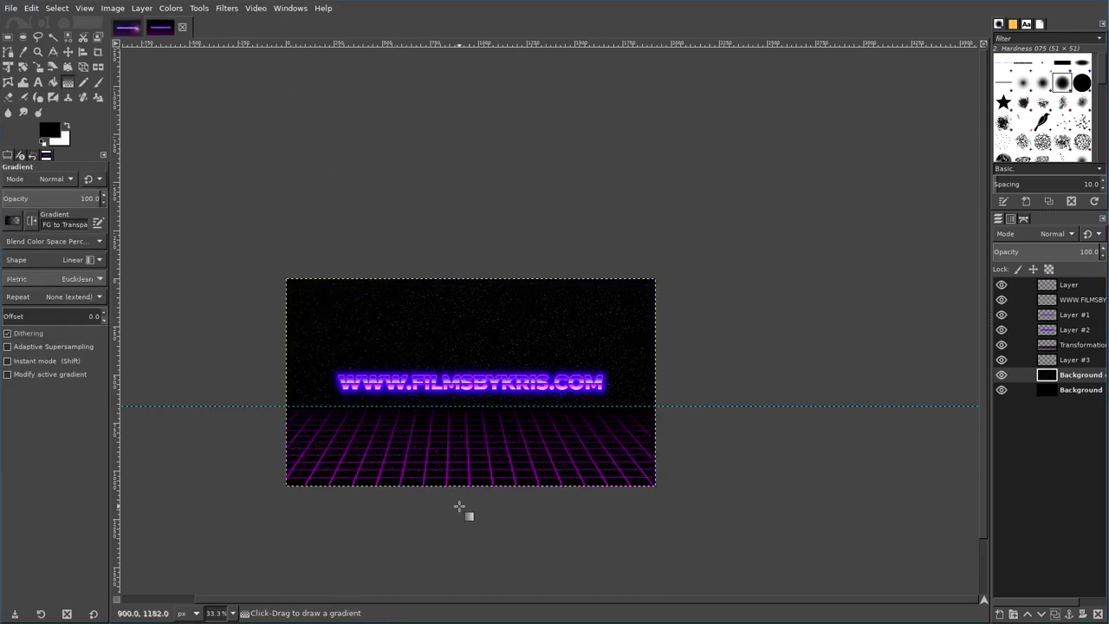
{"action": "left_click_drag", "start_coordinate": [468, 347], "coordinate": [469, 417]}
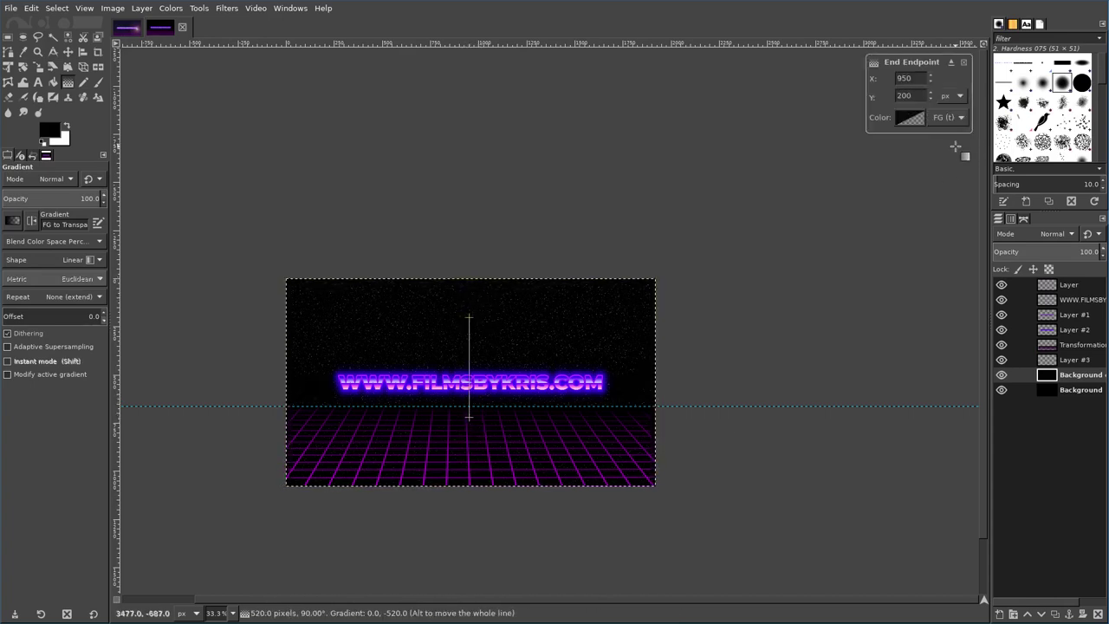
{"action": "key", "text": "Return"}
{"action": "left_click", "coordinate": [1072, 392]}
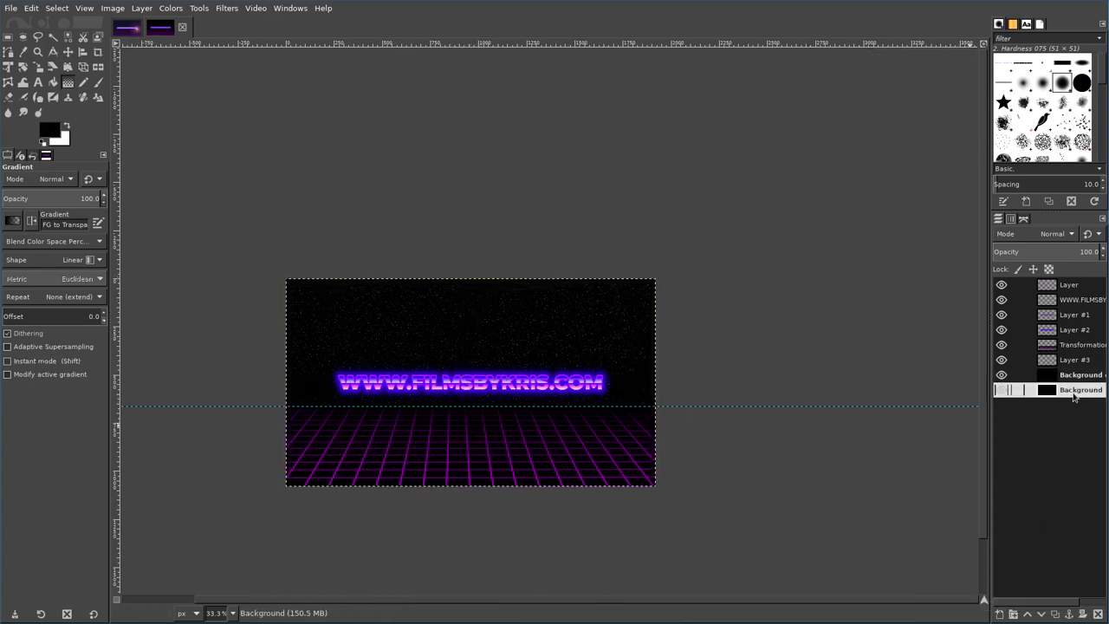
{"action": "left_click", "coordinate": [1028, 615], "text": "shift"}
Move the black layer to the top and render a lens flare at the text's right end.
{"action": "left_click_drag", "start_coordinate": [1088, 255], "coordinate": [1057, 257]}
{"action": "left_click", "coordinate": [227, 8]}
{"action": "mouse_move", "coordinate": [262, 135]}
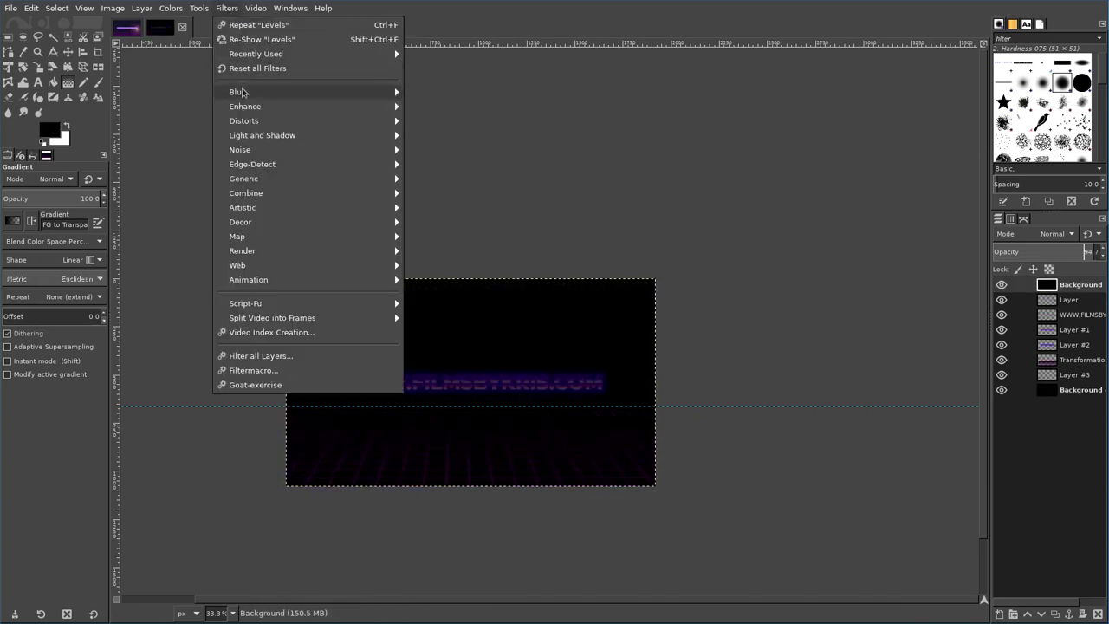
{"action": "left_click", "coordinate": [451, 153]}
{"action": "left_click", "coordinate": [602, 391]}
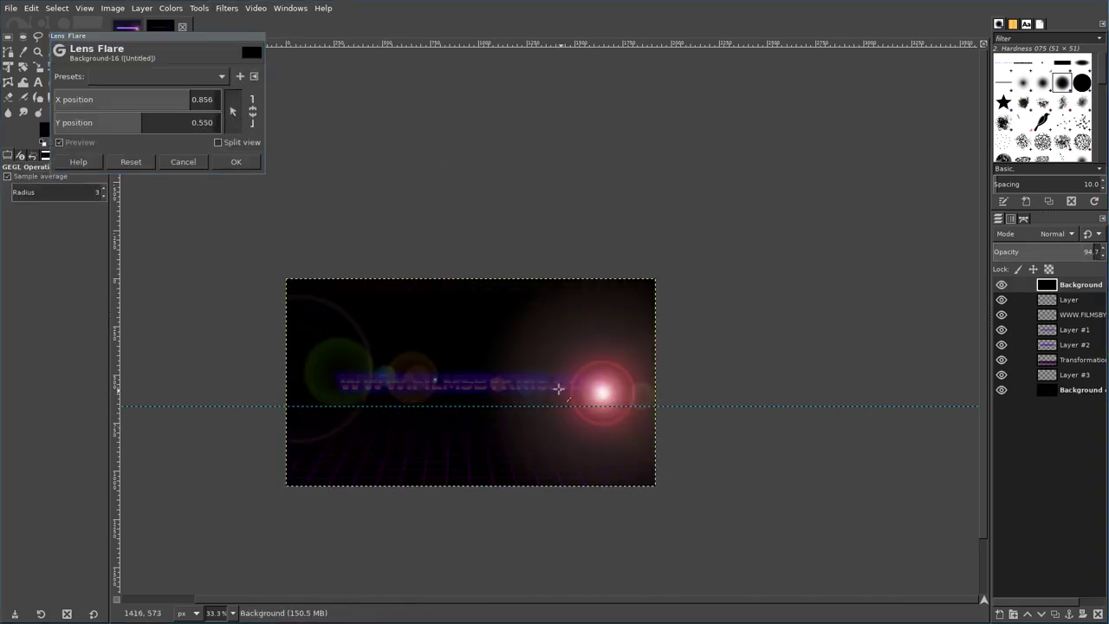
{"action": "left_click", "coordinate": [237, 162]}
Set the flare layer to Screen mode at 39% opacity.
{"action": "left_click", "coordinate": [1058, 234]}
{"action": "left_click", "coordinate": [1013, 389]}
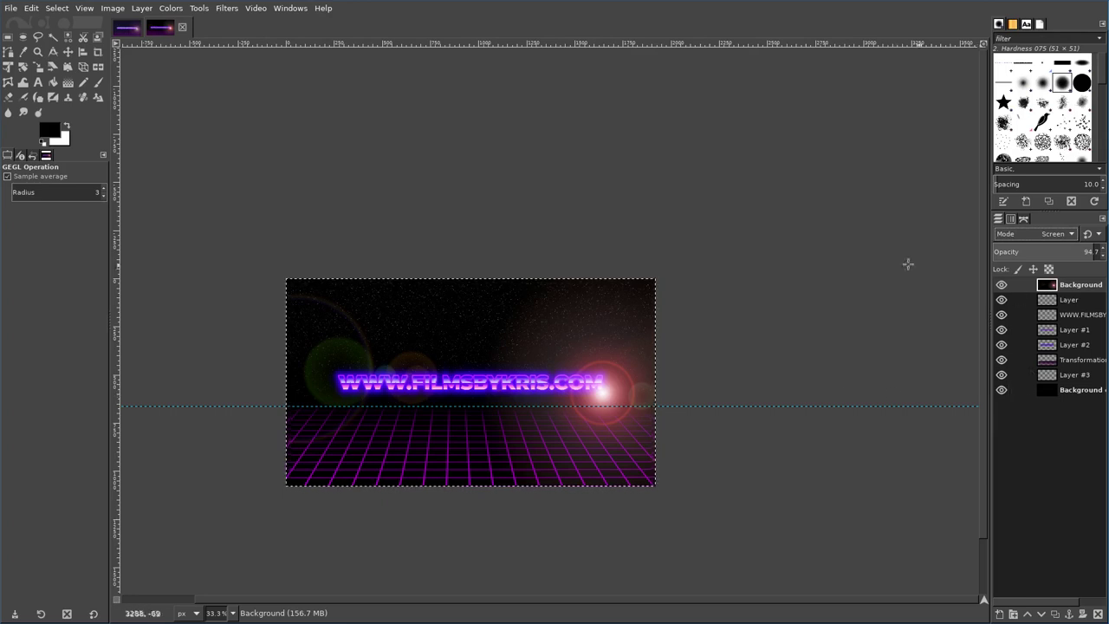
{"action": "left_click_drag", "start_coordinate": [1083, 252], "coordinate": [475, 307]}
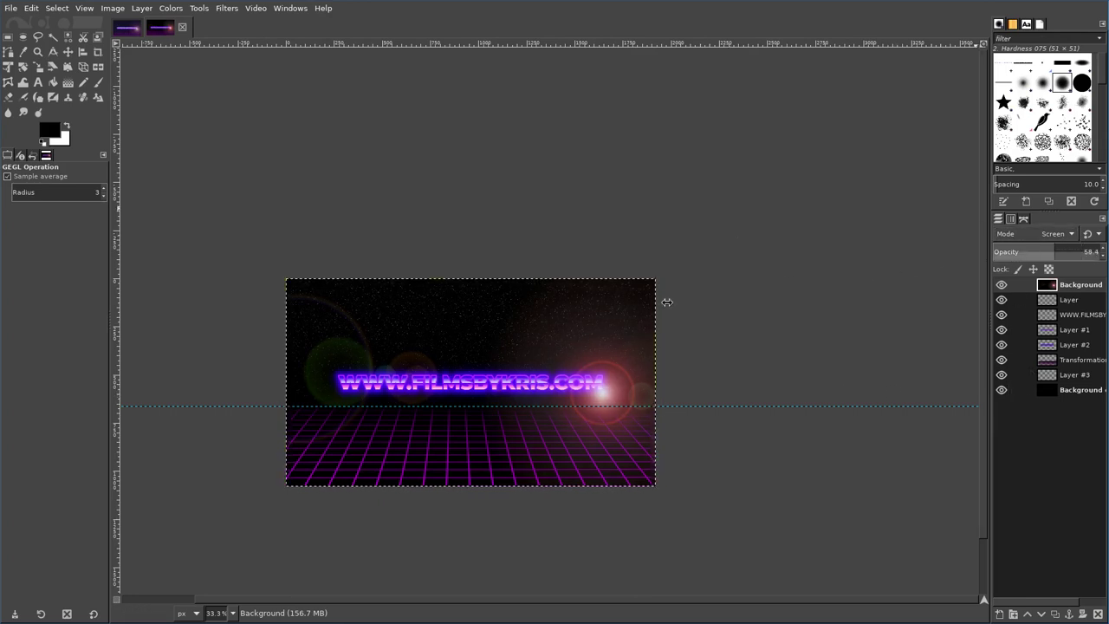
Try a Curves grade lifting the Value black point and bending the Red curve up.
{"action": "left_click", "coordinate": [171, 8]}
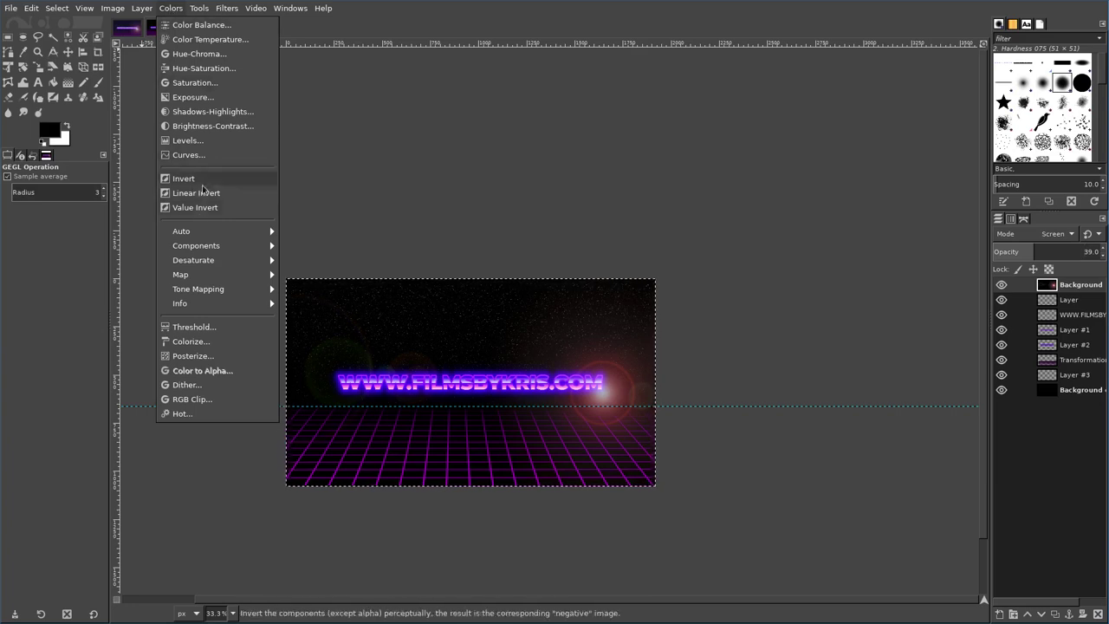
{"action": "left_click", "coordinate": [188, 155]}
{"action": "left_click_drag", "start_coordinate": [182, 428], "coordinate": [179, 442]}
{"action": "left_click", "coordinate": [225, 281]}
{"action": "left_click", "coordinate": [227, 313]}
{"action": "left_click_drag", "start_coordinate": [277, 368], "coordinate": [261, 355]}
{"action": "left_click", "coordinate": [315, 507]}
Open Desaturate and cancel it without applying.
{"action": "left_click", "coordinate": [170, 7]}
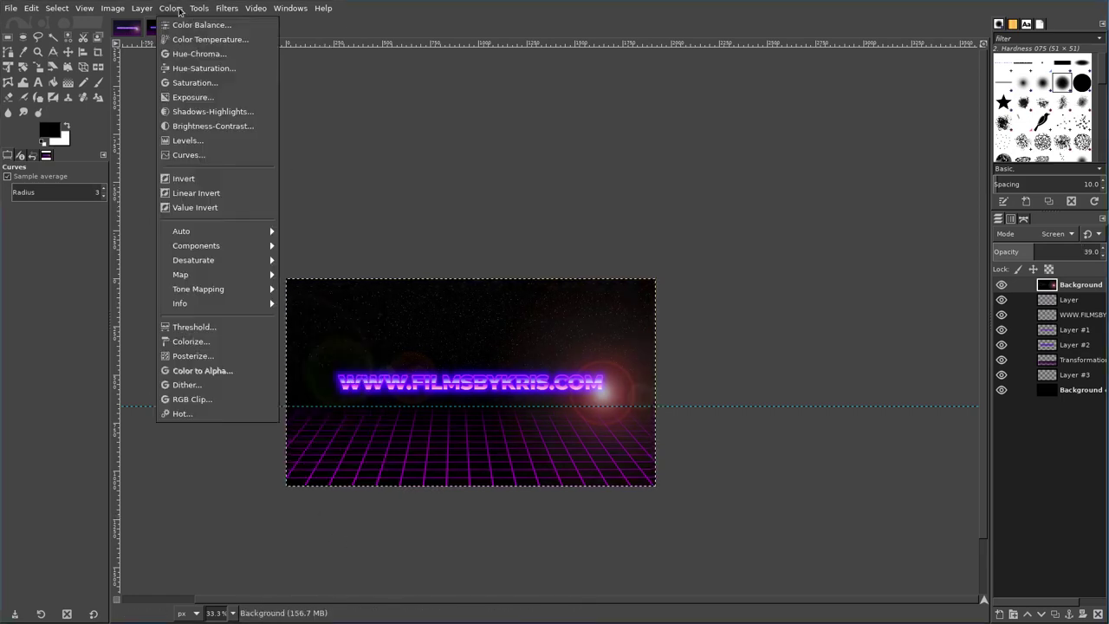
{"action": "left_click", "coordinate": [171, 8]}
{"action": "left_click", "coordinate": [342, 275]}
{"action": "left_click", "coordinate": [181, 131]}
Reapply Curves with lifted Value and Blue channel shadows for a purple-blue tint.
{"action": "left_click", "coordinate": [171, 8]}
{"action": "left_click", "coordinate": [188, 155]}
{"action": "mouse_move", "coordinate": [201, 425]}
{"action": "left_mouse_down"}
{"action": "mouse_move", "coordinate": [206, 408]}
{"action": "mouse_move", "coordinate": [175, 408]}
{"action": "left_mouse_up"}
{"action": "left_click", "coordinate": [224, 281]}
{"action": "left_click", "coordinate": [222, 331]}
{"action": "left_click", "coordinate": [224, 280]}
{"action": "left_click", "coordinate": [222, 246]}
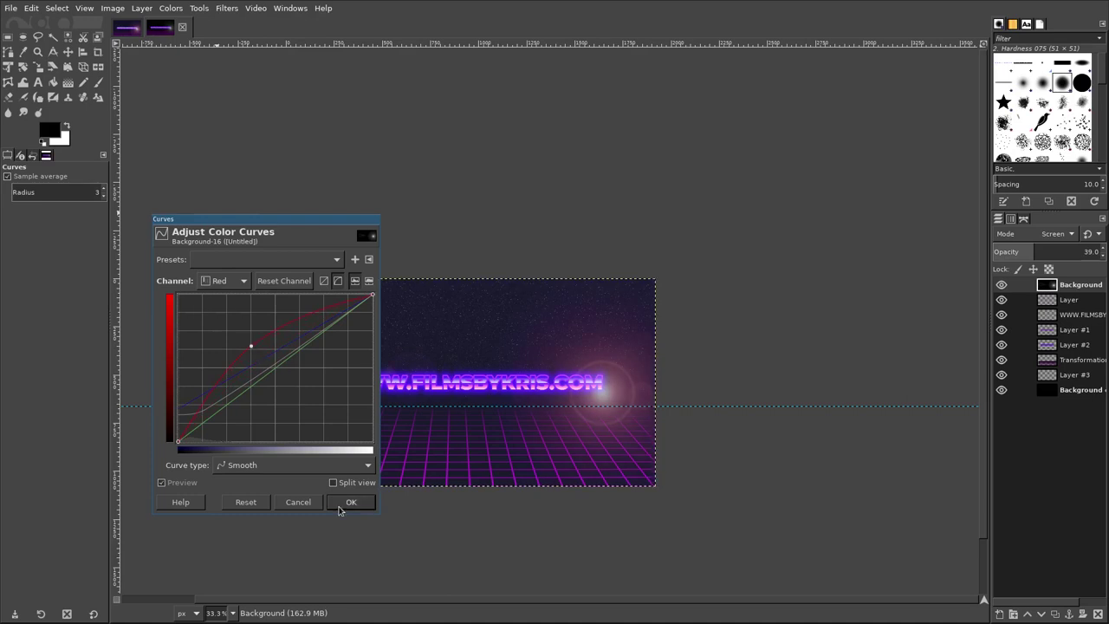
{"action": "left_click", "coordinate": [338, 511]}
{"action": "scroll", "coordinate": [598, 435], "scroll_direction": "up", "scroll_amount": 1}
{"action": "scroll", "coordinate": [694, 260], "scroll_direction": "up", "scroll_amount": 1}
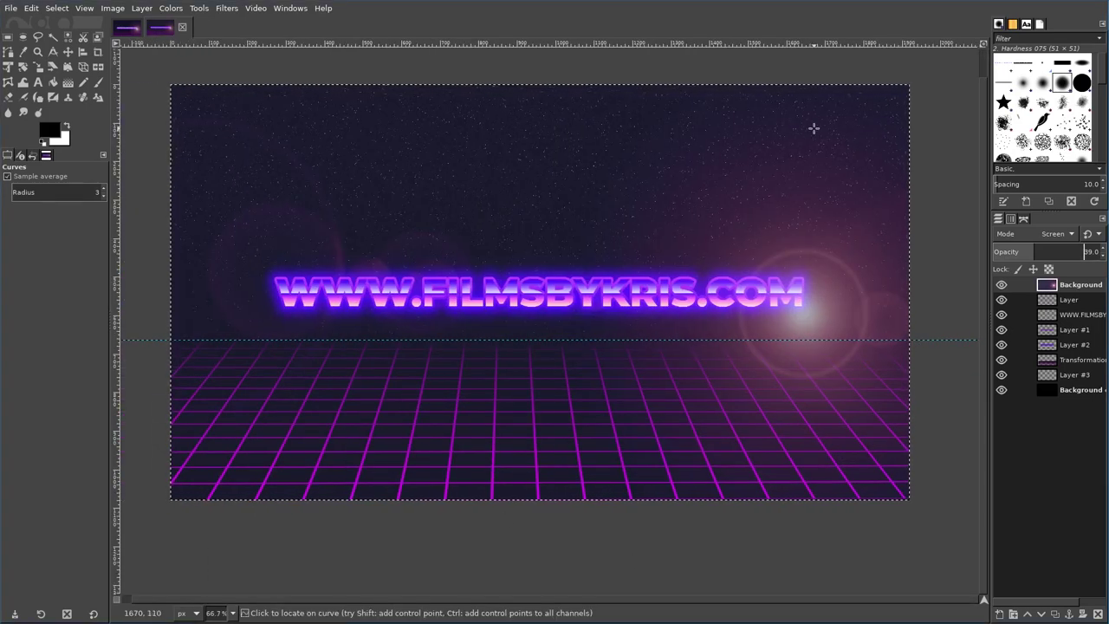